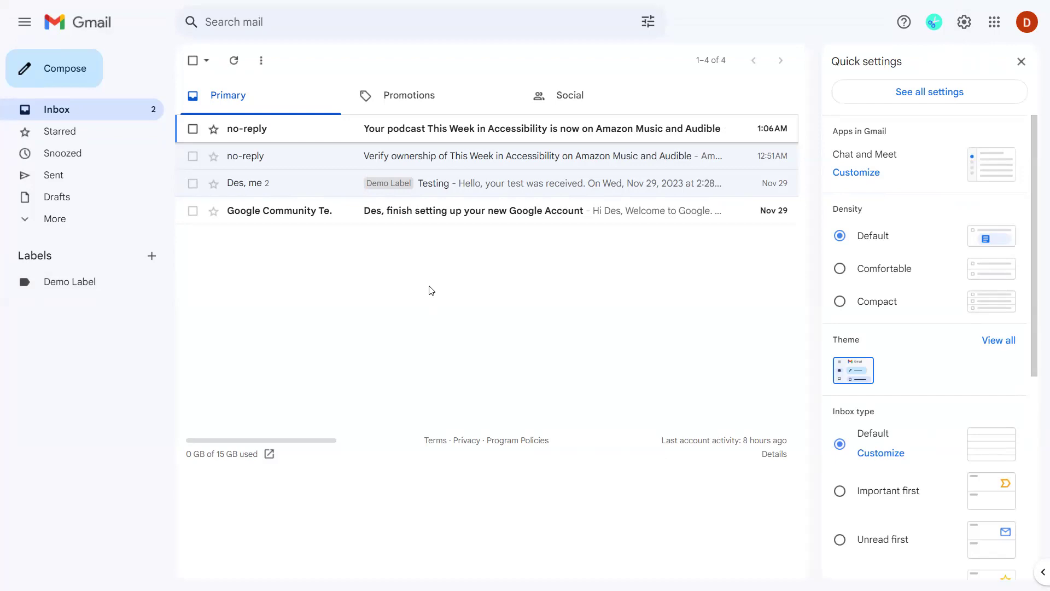
Move up through Quick settings to 'See all settings' and open the General settings page.
{"action": "key", "text": "shift+Tab"}
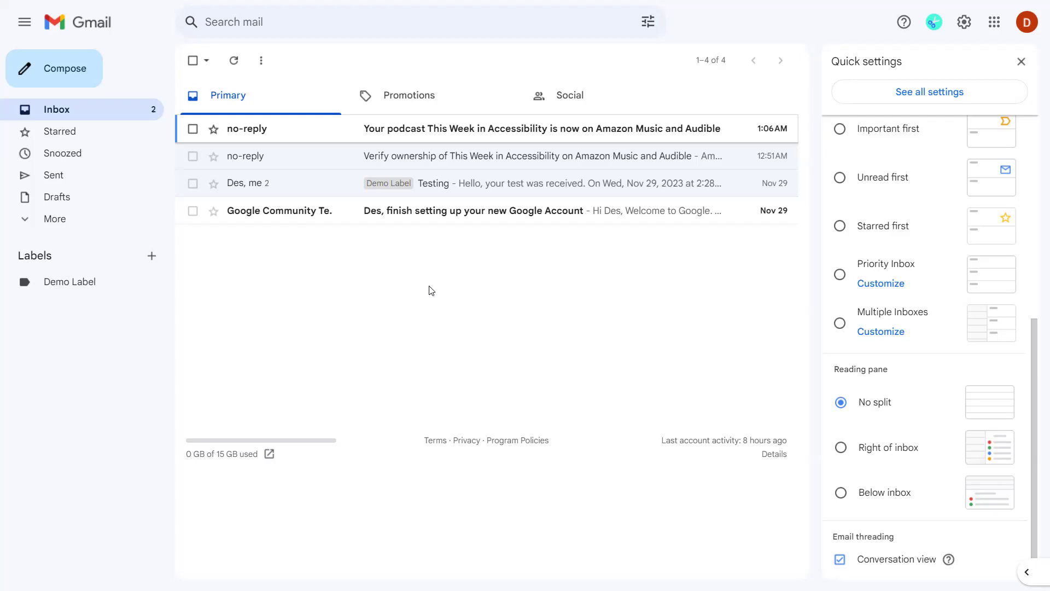
{"action": "key", "text": "shift+Tab"}
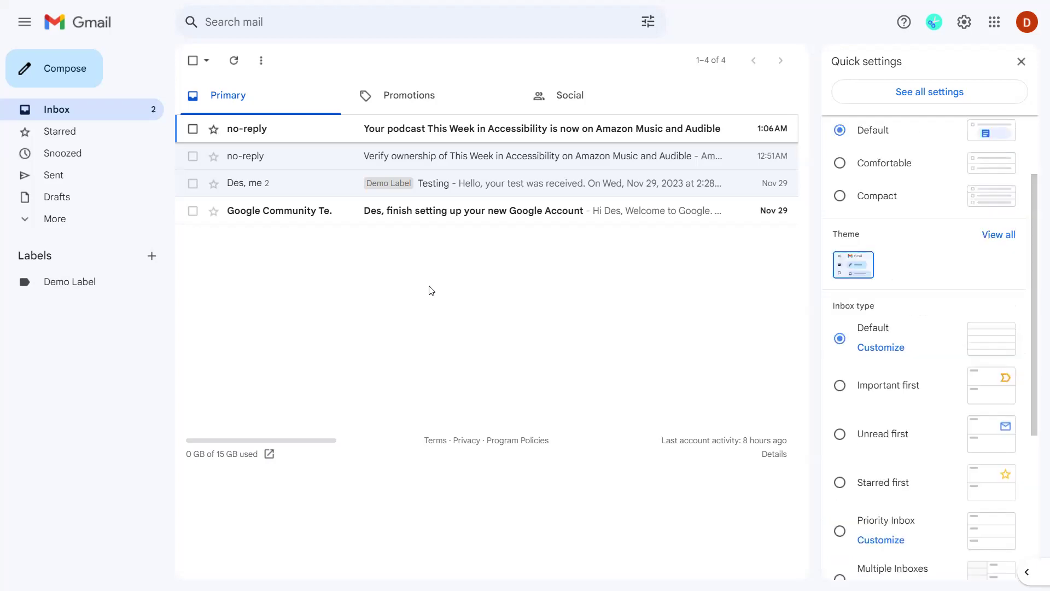
{"action": "key", "text": "shift+Tab"}
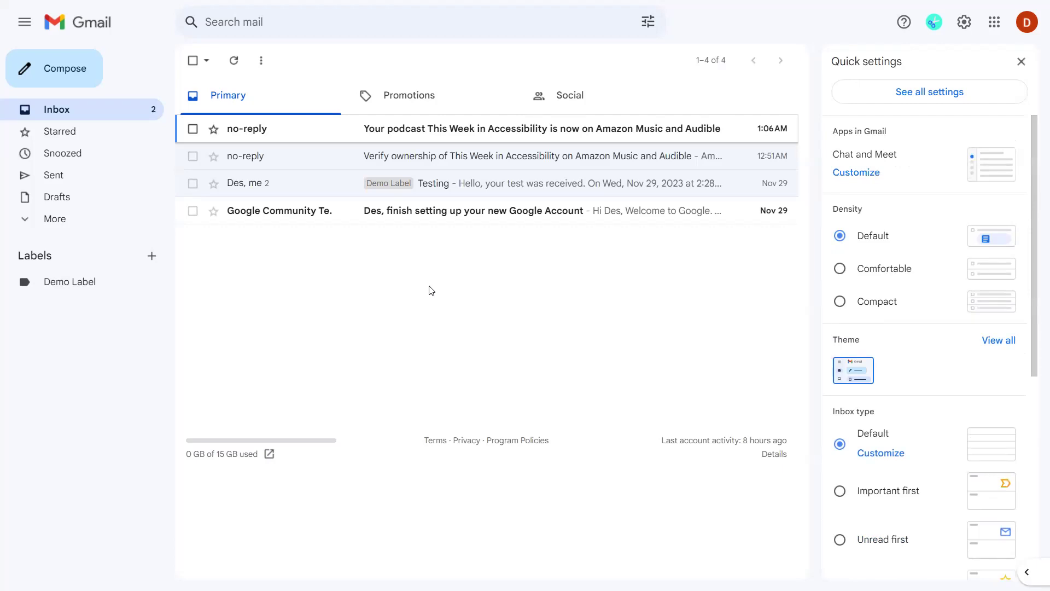
{"action": "key", "text": "shift+Tab"}
{"action": "key", "text": "Return"}
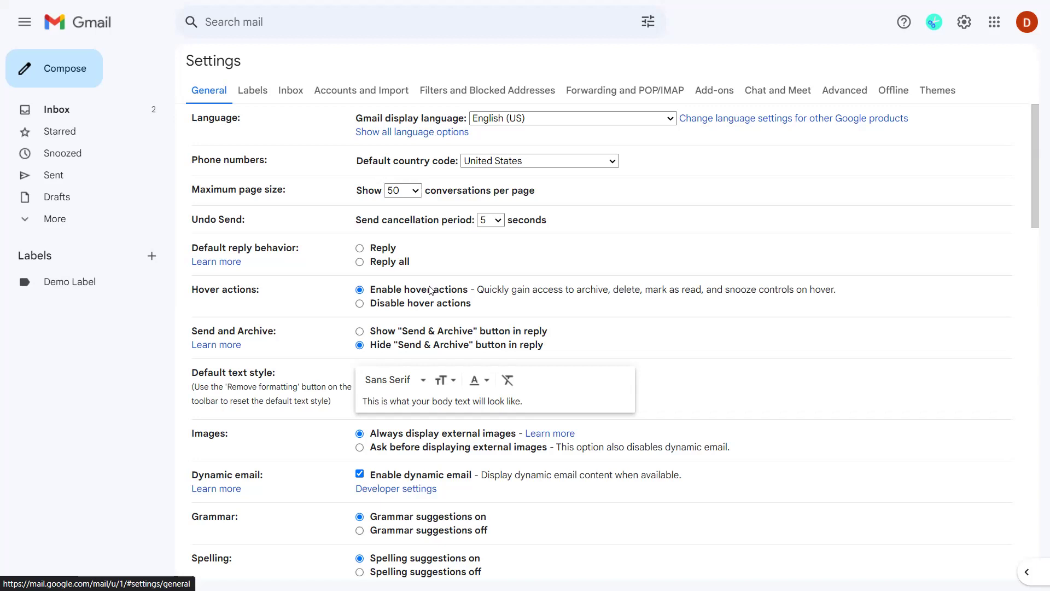
{"action": "scroll", "coordinate": [430, 290], "scroll_direction": "down", "scroll_amount": 1}
{"action": "scroll", "coordinate": [431, 291], "scroll_direction": "down", "scroll_amount": 1}
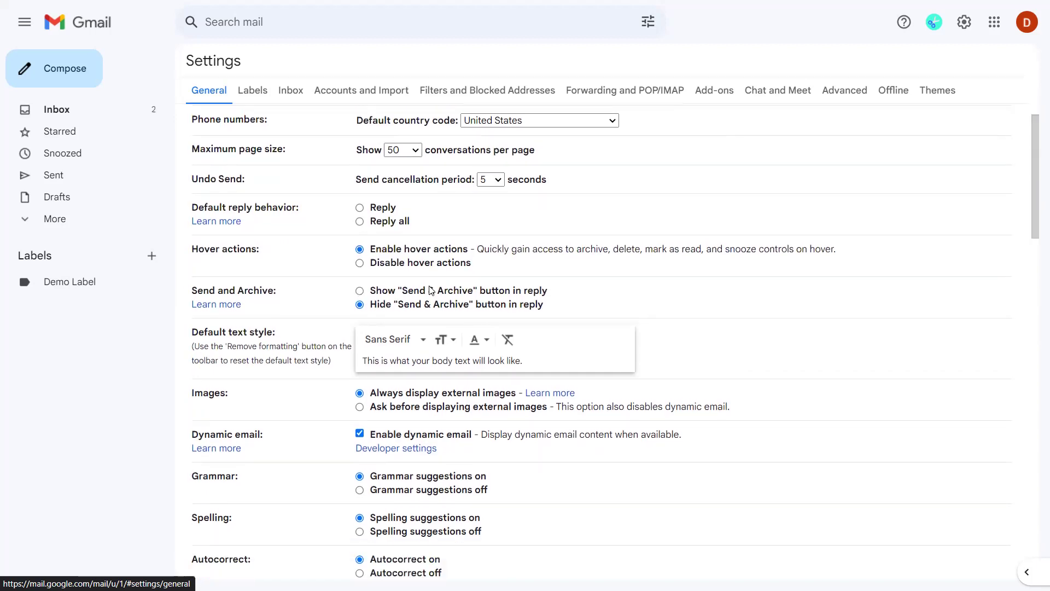
{"action": "key", "text": "Tab"}
{"action": "key", "text": "Tab"}
{"action": "scroll", "coordinate": [430, 290], "scroll_direction": "down", "scroll_amount": 1}
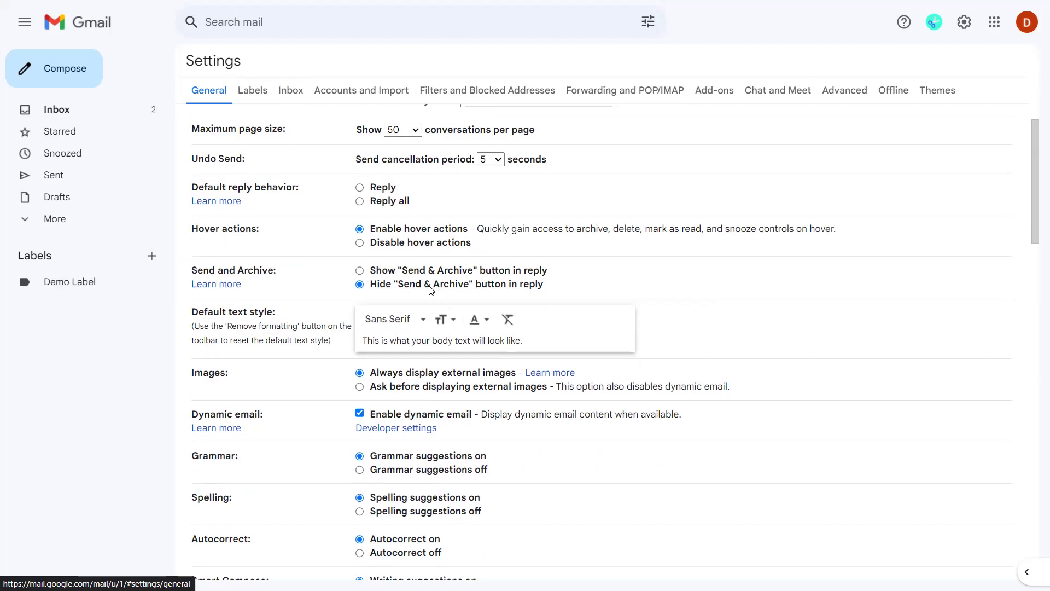
{"action": "key", "text": "Tab"}
{"action": "key", "text": "Tab"}
{"action": "key", "text": "Tab"}
{"action": "key", "text": "Tab"}
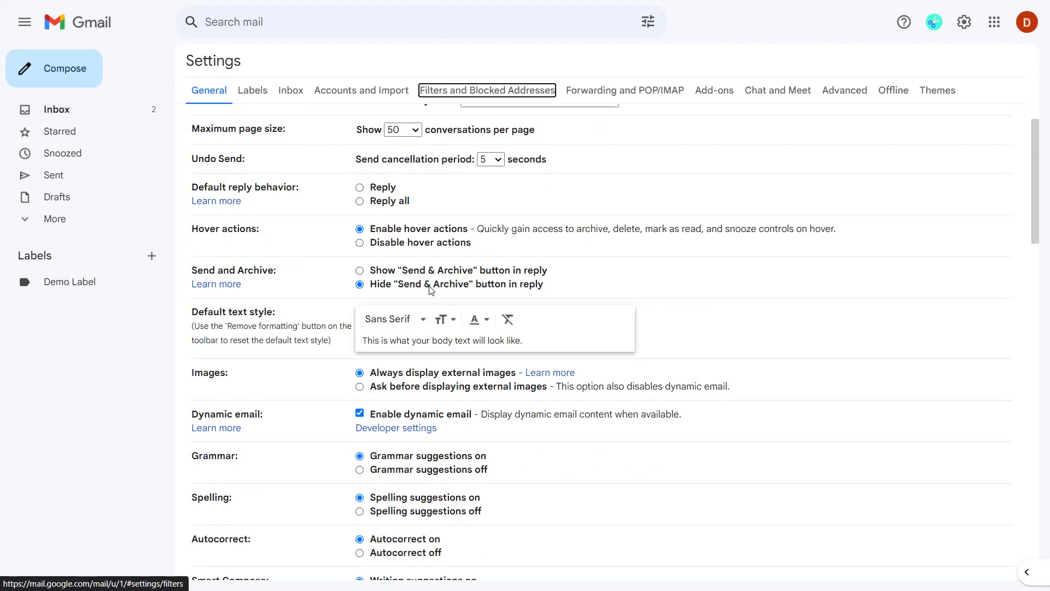
{"action": "key", "text": "shift+Tab"}
{"action": "key", "text": "shift+Tab"}
{"action": "key", "text": "shift+Tab"}
{"action": "key", "text": "shift+Tab"}
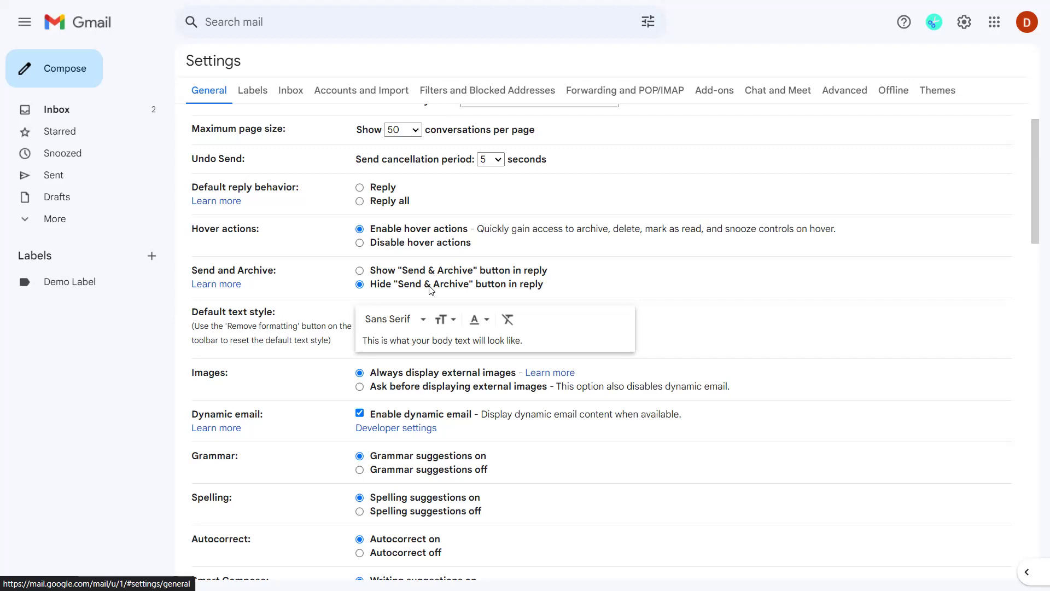
{"action": "scroll", "coordinate": [431, 290], "scroll_direction": "up", "scroll_amount": 1}
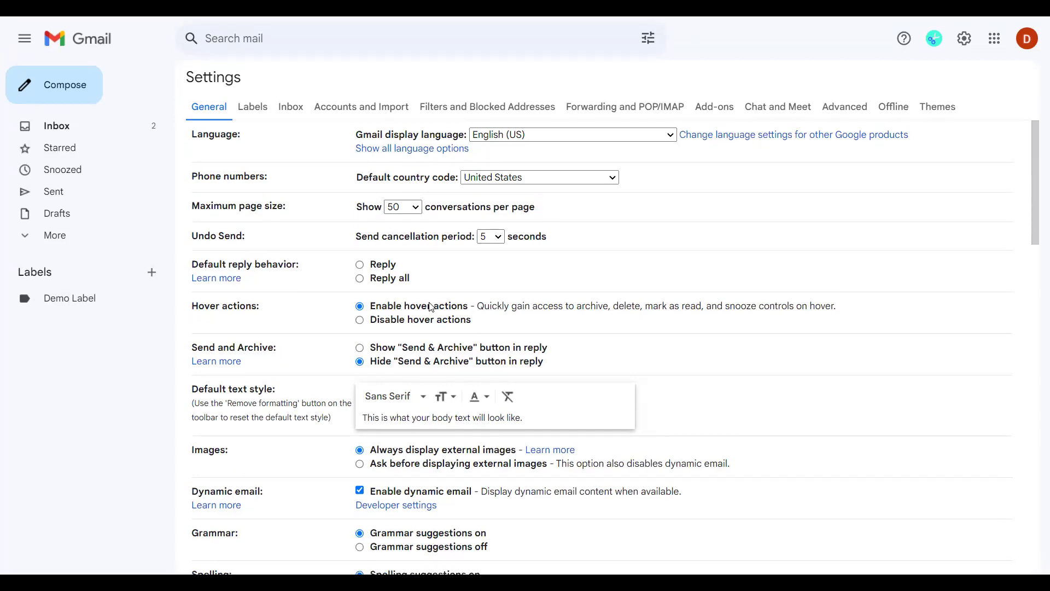
Scroll to the Keyboard shortcuts setting and select 'Keyboard shortcuts off'.
{"action": "scroll", "coordinate": [431, 308], "scroll_direction": "down", "scroll_amount": 15}
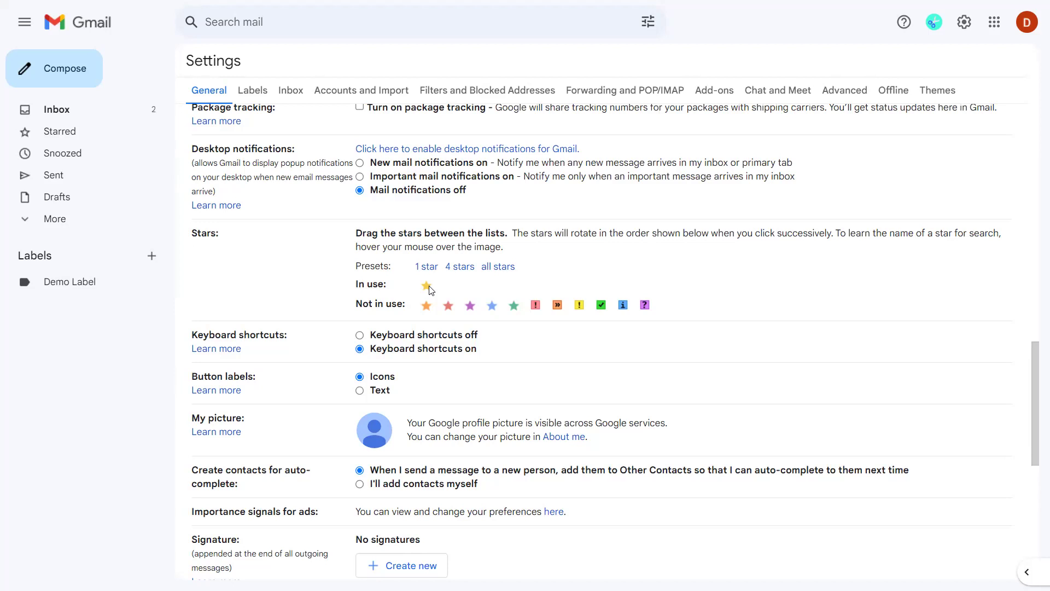
{"action": "key", "text": "Tab"}
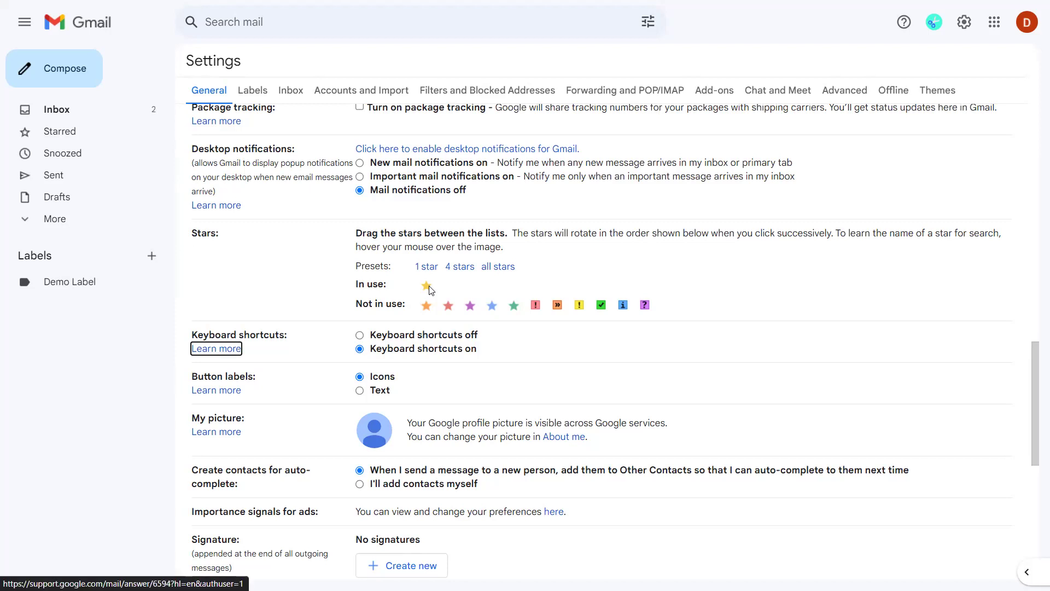
{"action": "key", "text": "Tab"}
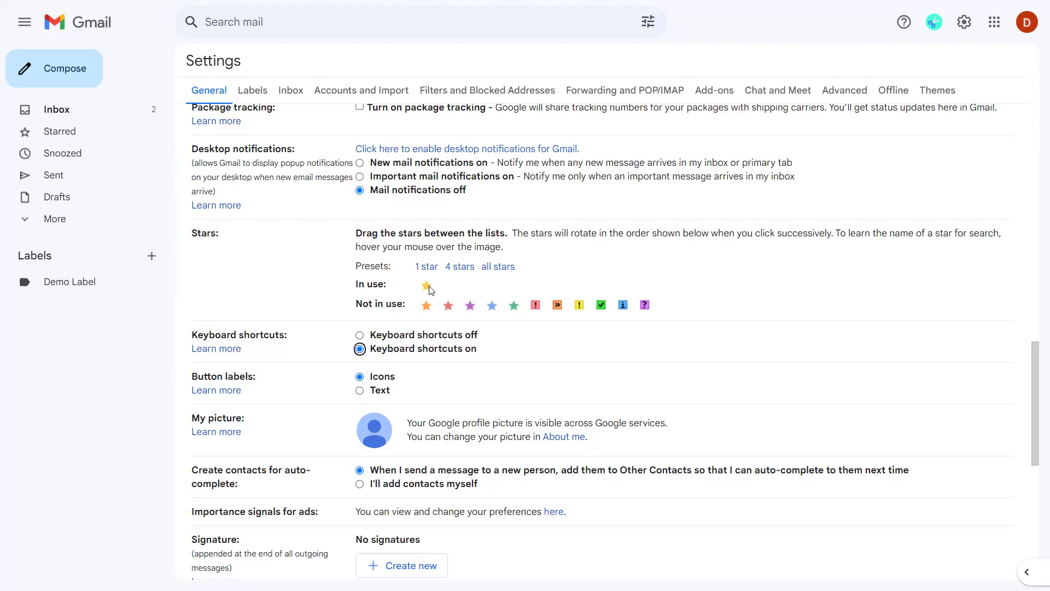
{"action": "key", "text": "Up"}
Select 'Keyboard shortcuts on' and scroll down to the vacation responder settings.
{"action": "key", "text": "Down"}
{"action": "scroll", "coordinate": [430, 289], "scroll_direction": "down", "scroll_amount": 8}
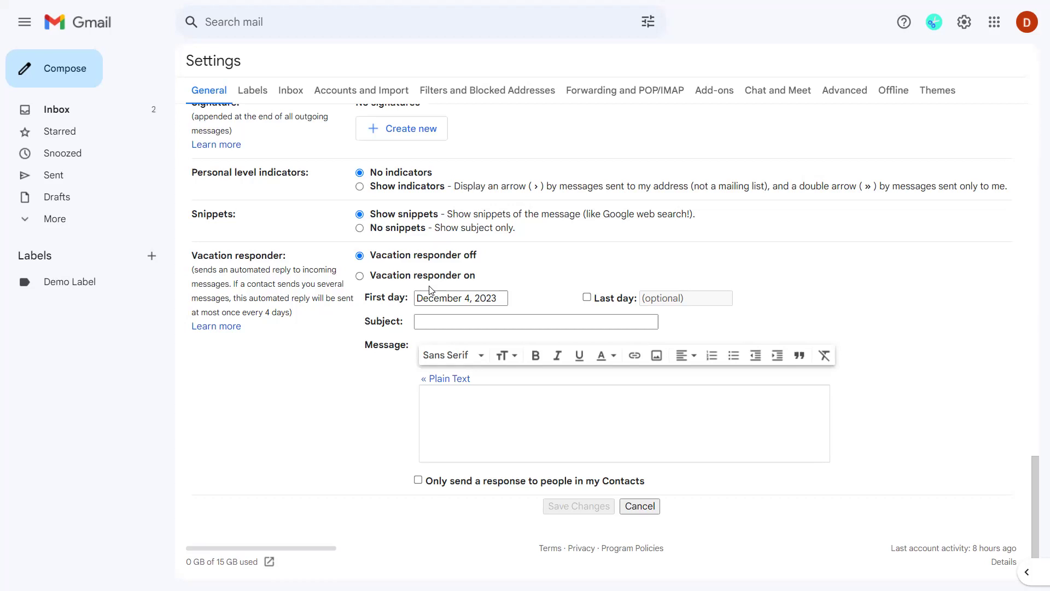
Return to the inbox and check the top podcast conversation from no-reply with x.
{"action": "key", "text": "Return"}
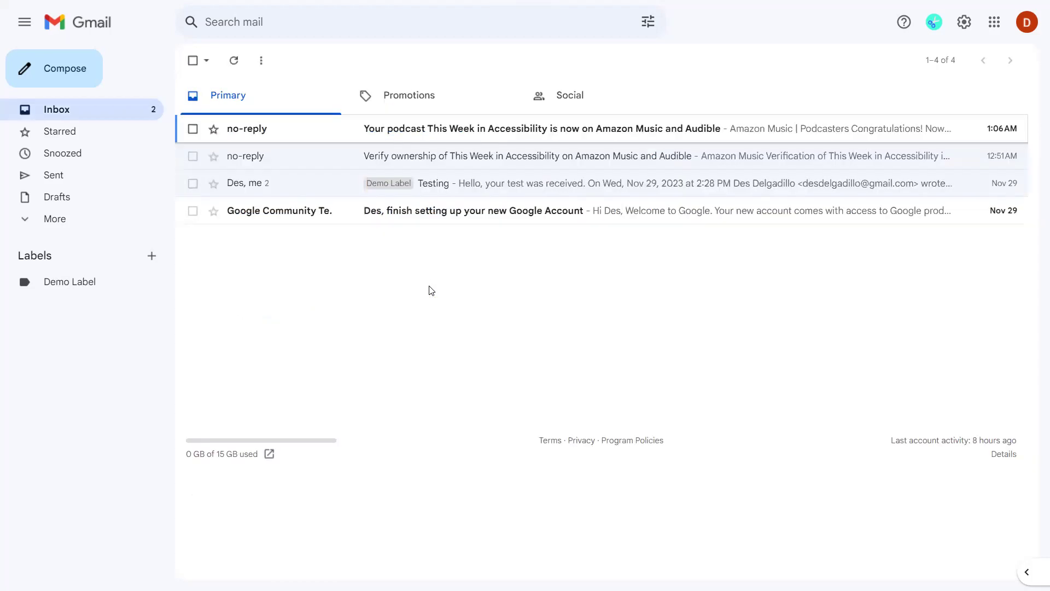
{"action": "key", "text": "Down"}
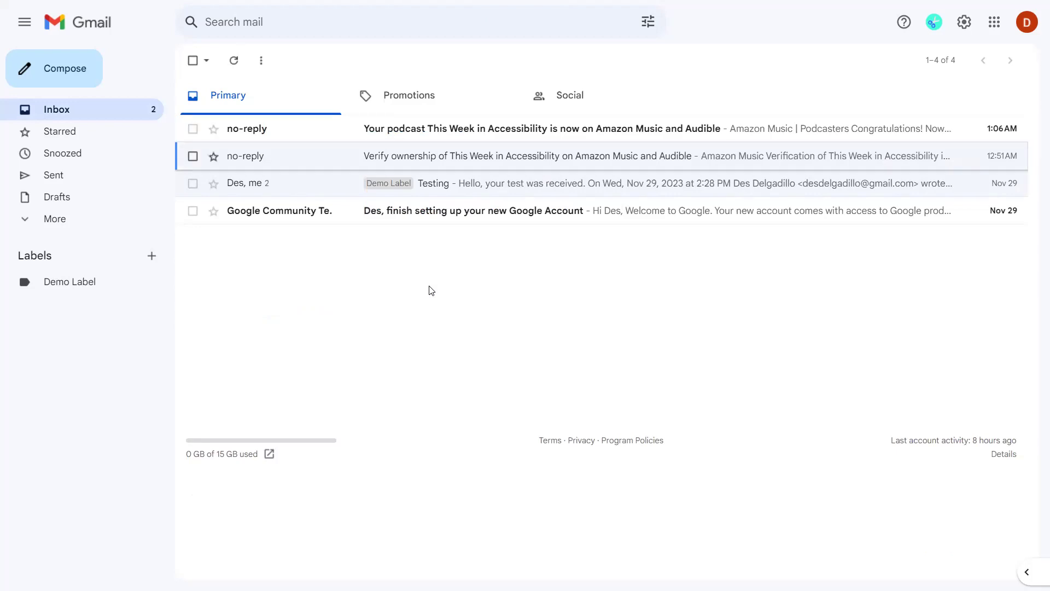
{"action": "key", "text": "Up"}
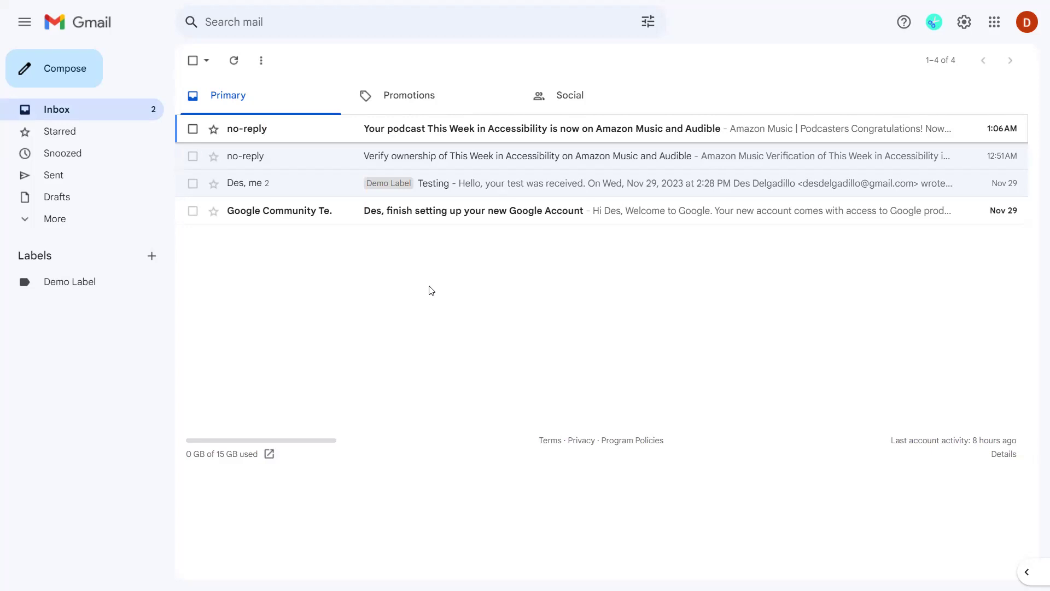
{"action": "key", "text": "x"}
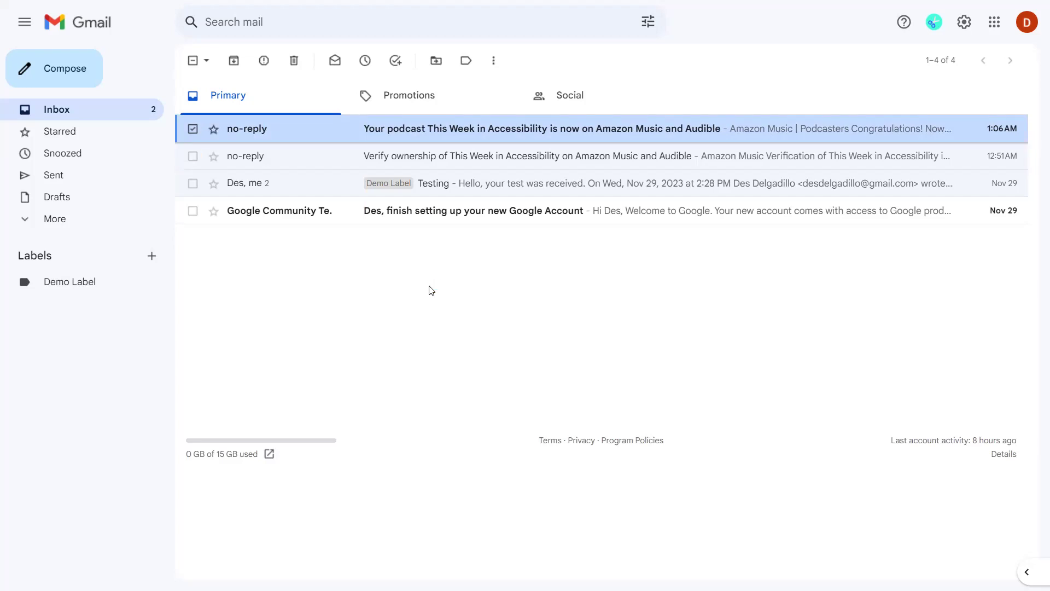
{"action": "key", "text": "x"}
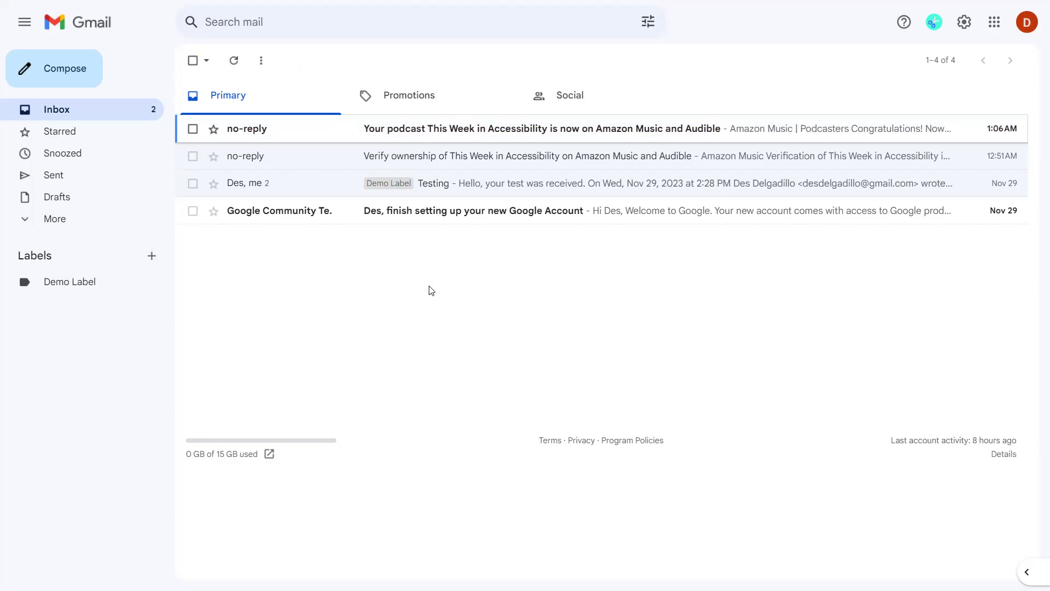
{"action": "key", "text": "x"}
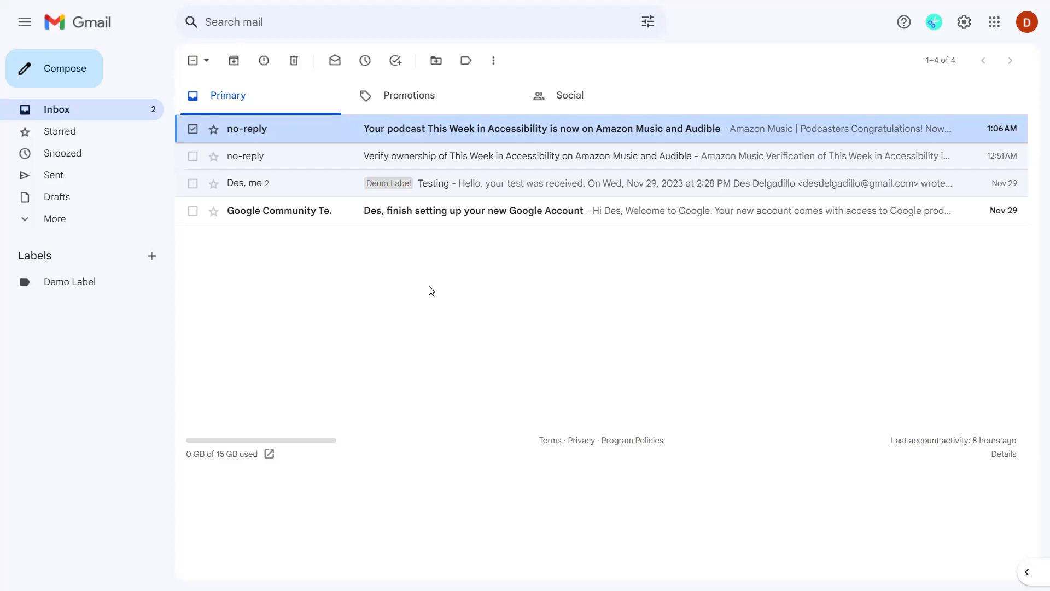
Trash the Amazon Music podcast conversation with #, undo with Z, and refocus the top row.
{"action": "key", "text": "numbersign"}
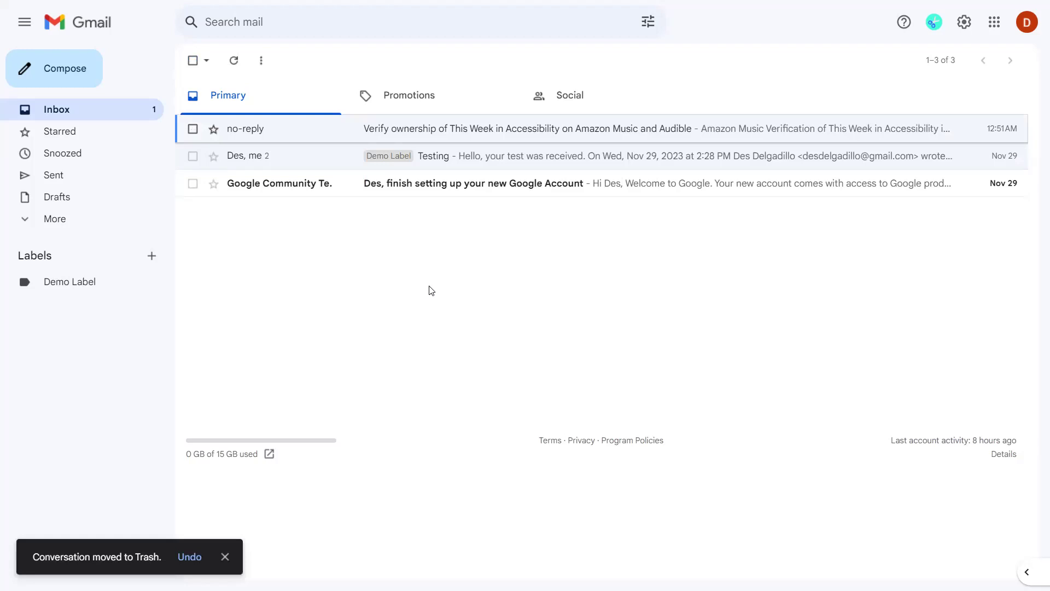
{"action": "key", "text": "z"}
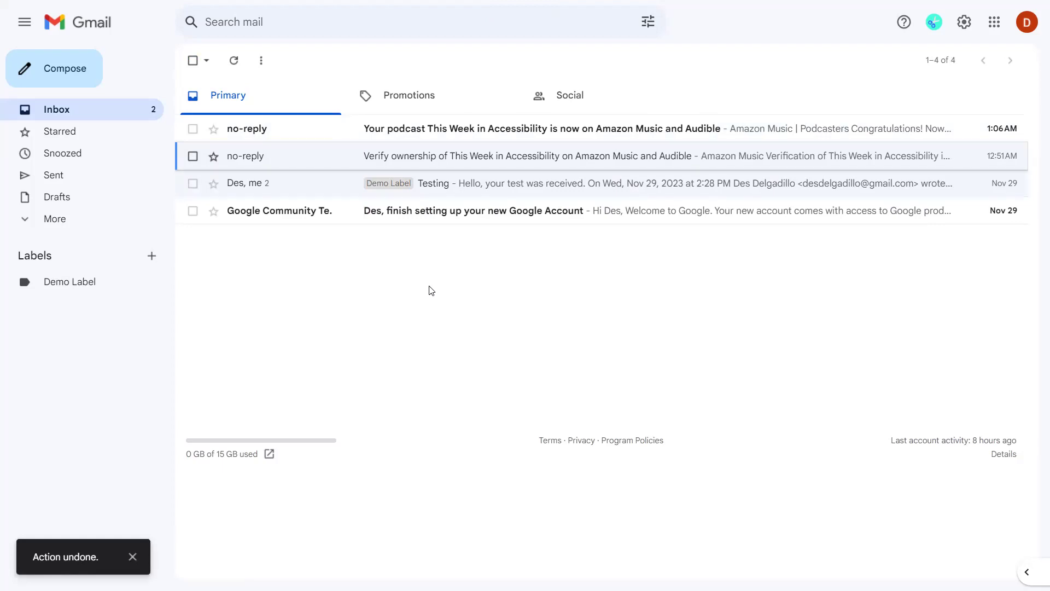
{"action": "key", "text": "k"}
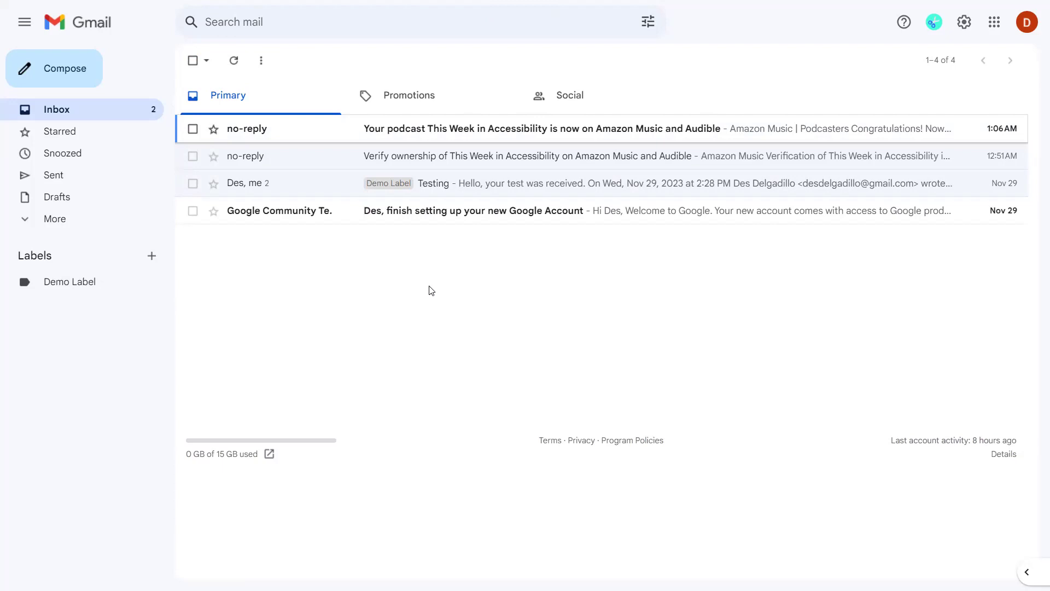
Select all four conversations with * A, then step focus through the list with J and K.
{"action": "key", "text": "asterisk"}
{"action": "key", "text": "a"}
{"action": "key", "text": "j"}
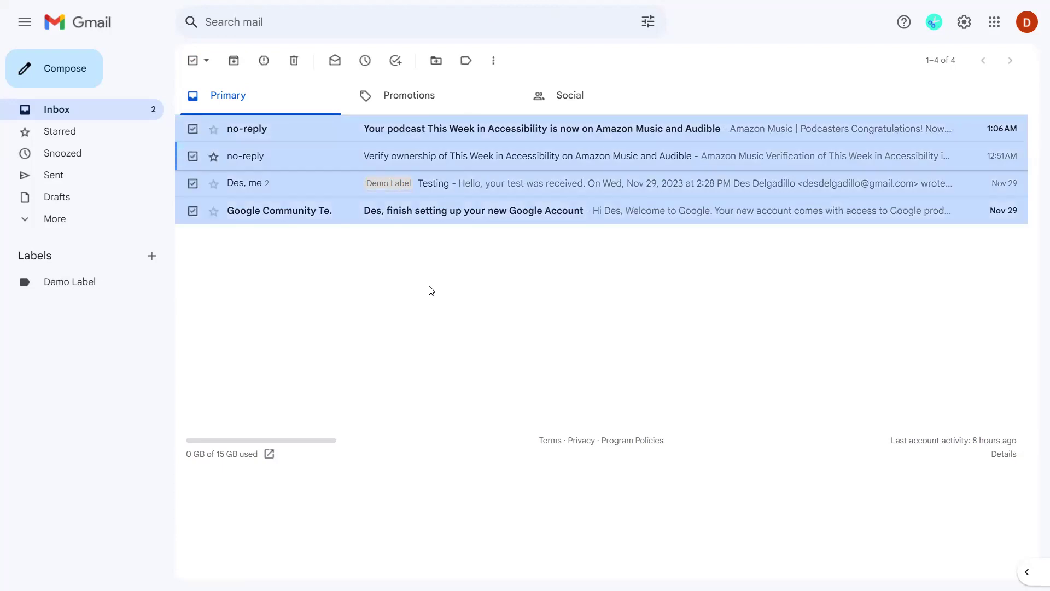
{"action": "key", "text": "j"}
{"action": "key", "text": "j"}
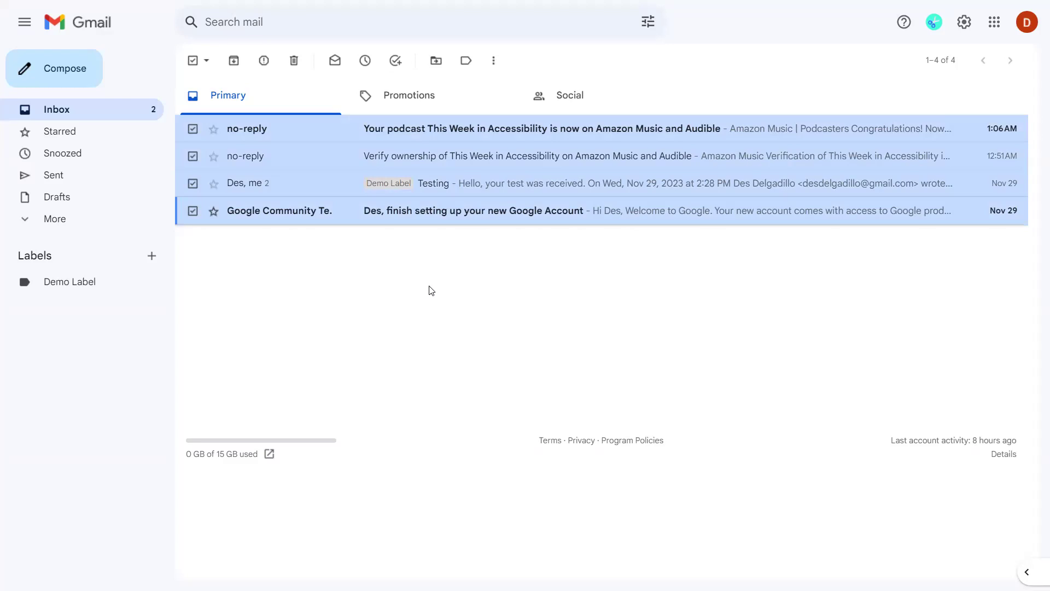
{"action": "key", "text": "k"}
{"action": "key", "text": "k"}
{"action": "key", "text": "k"}
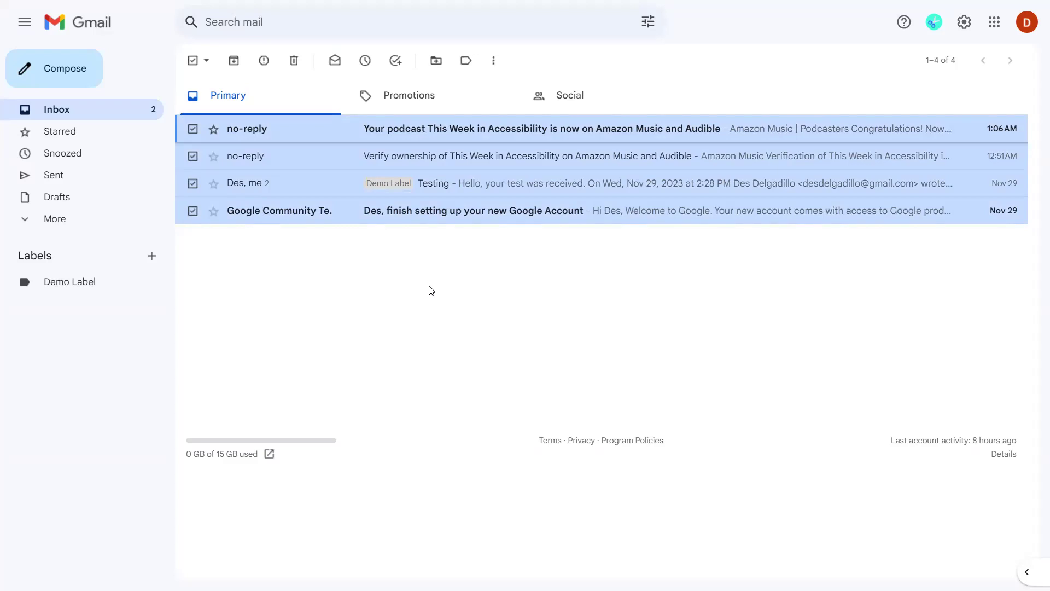
{"action": "key", "text": "j"}
{"action": "key", "text": "j"}
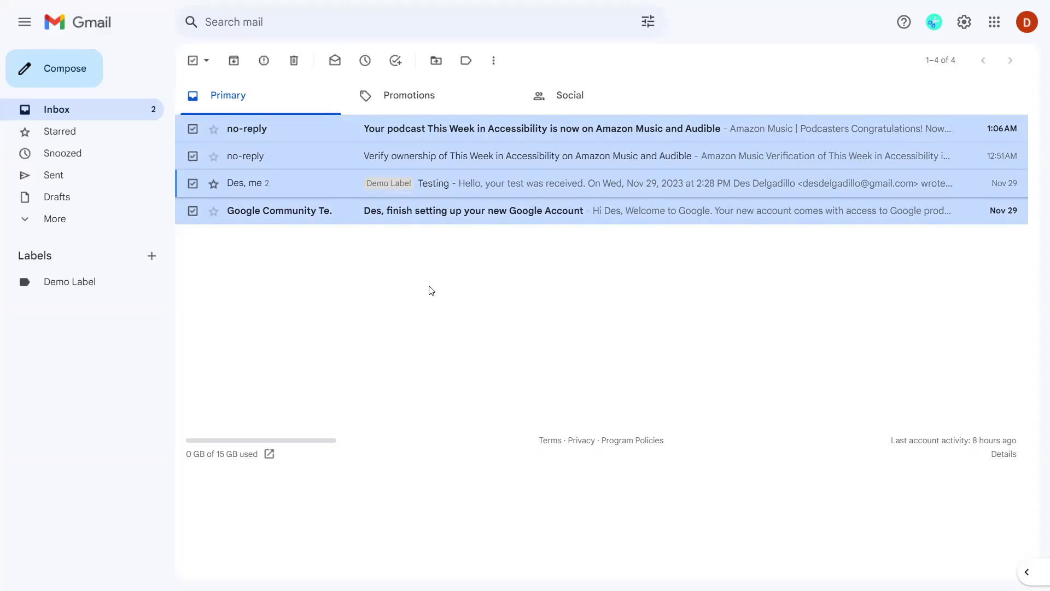
{"action": "key", "text": "k"}
{"action": "key", "text": "j"}
{"action": "key", "text": "k"}
{"action": "key", "text": "j"}
{"action": "key", "text": "j"}
{"action": "key", "text": "k"}
{"action": "key", "text": "j"}
Move focus to the last conversation and storage figure, then up to the ownership verification conversation.
{"action": "key", "text": "Down"}
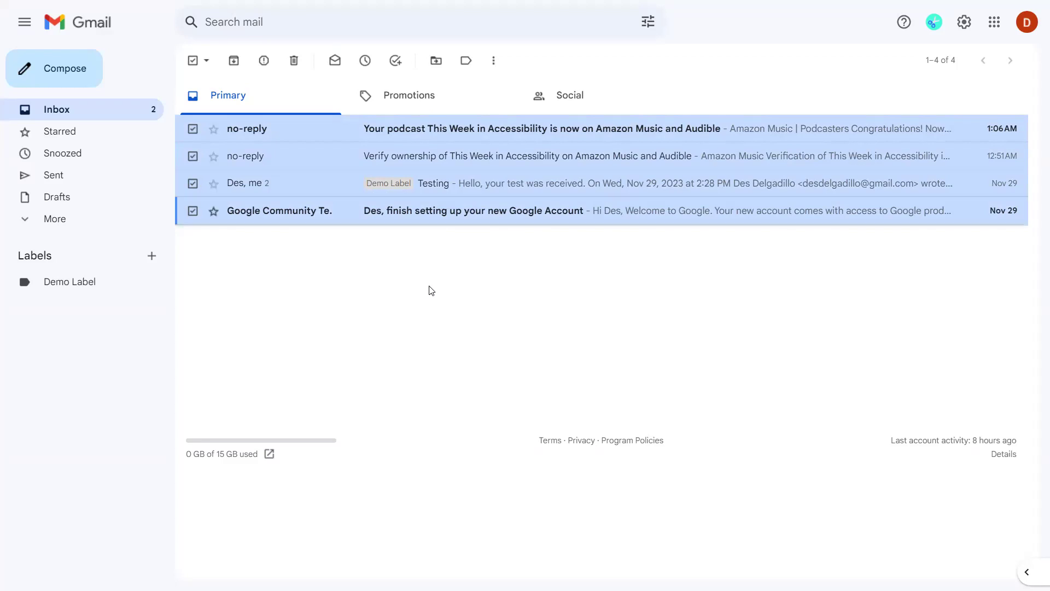
{"action": "key", "text": "Tab"}
{"action": "key", "text": "shift+Tab"}
{"action": "key", "text": "shift+Tab"}
{"action": "key", "text": "Tab"}
{"action": "key", "text": "Tab"}
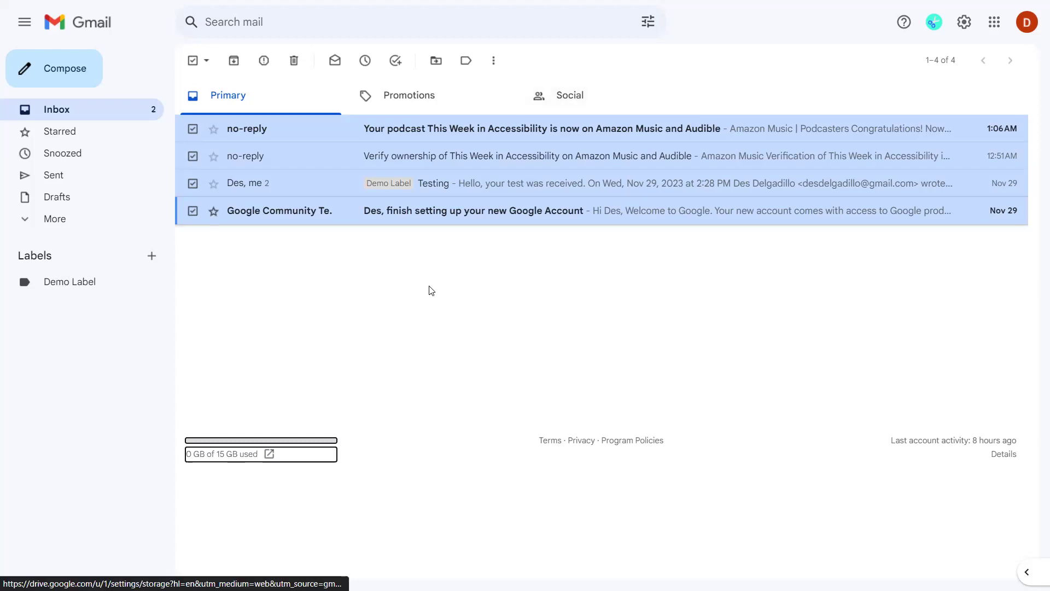
{"action": "key", "text": "shift+Tab"}
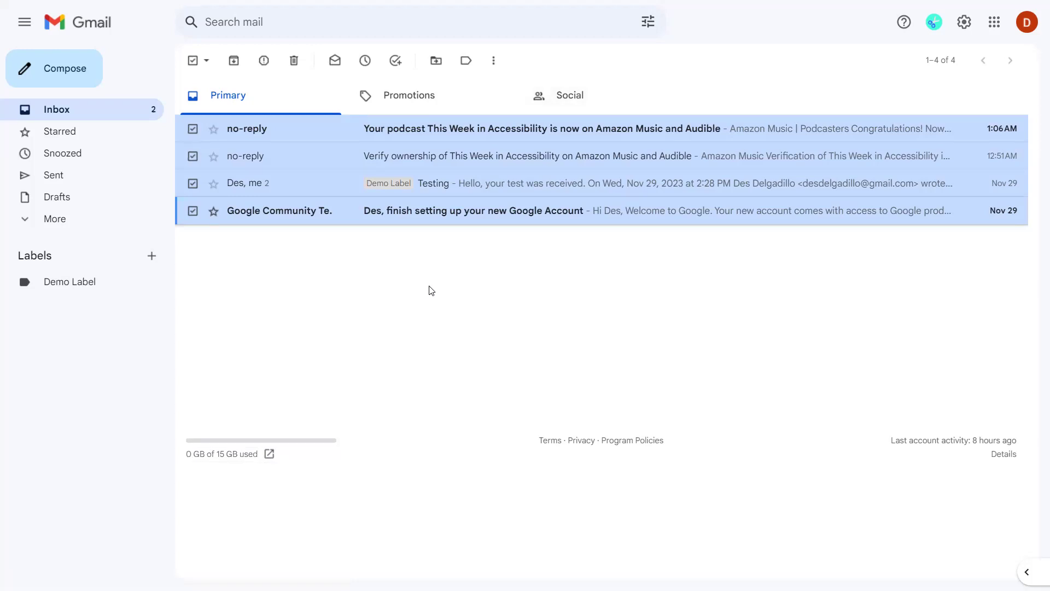
{"action": "key", "text": "Up"}
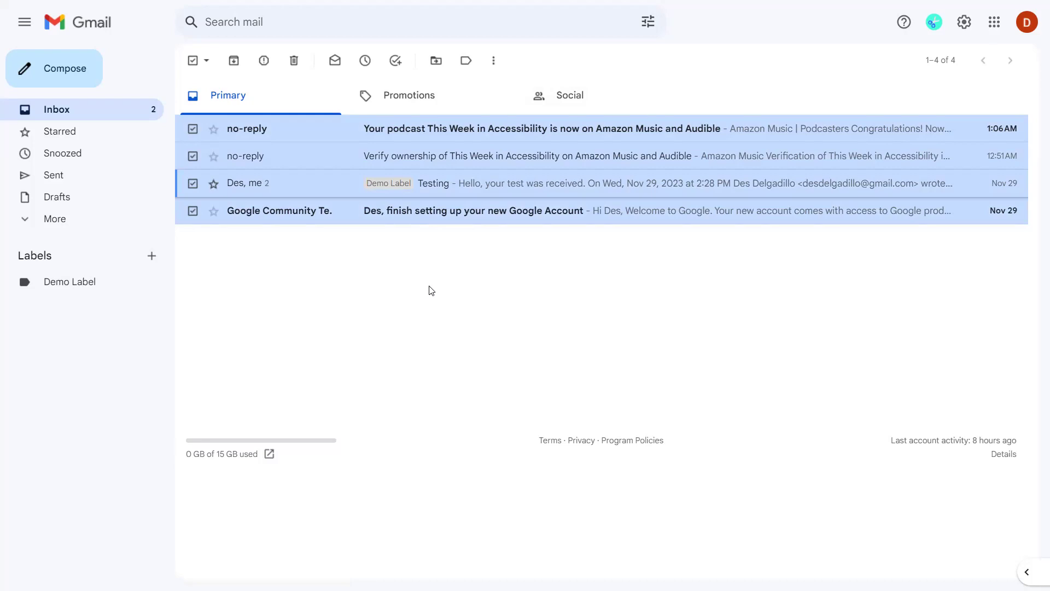
{"action": "key", "text": "Up"}
{"action": "key", "text": "Down"}
{"action": "key", "text": "Up"}
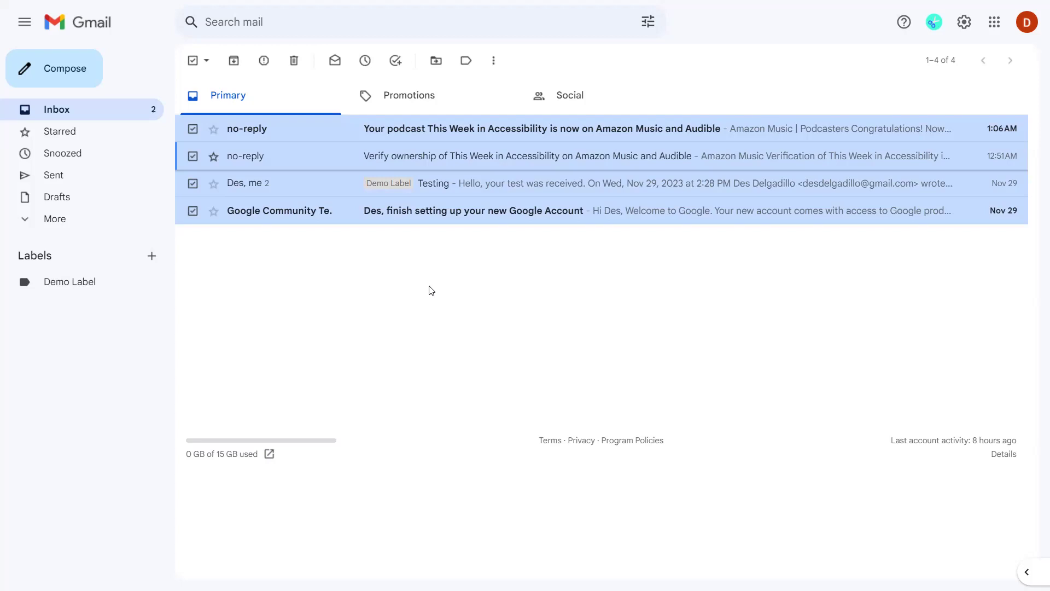
Open the keyboard shortcuts overlay with ?, scroll through it, and focus the 'Open in a new window' link.
{"action": "key", "text": "shift+slash"}
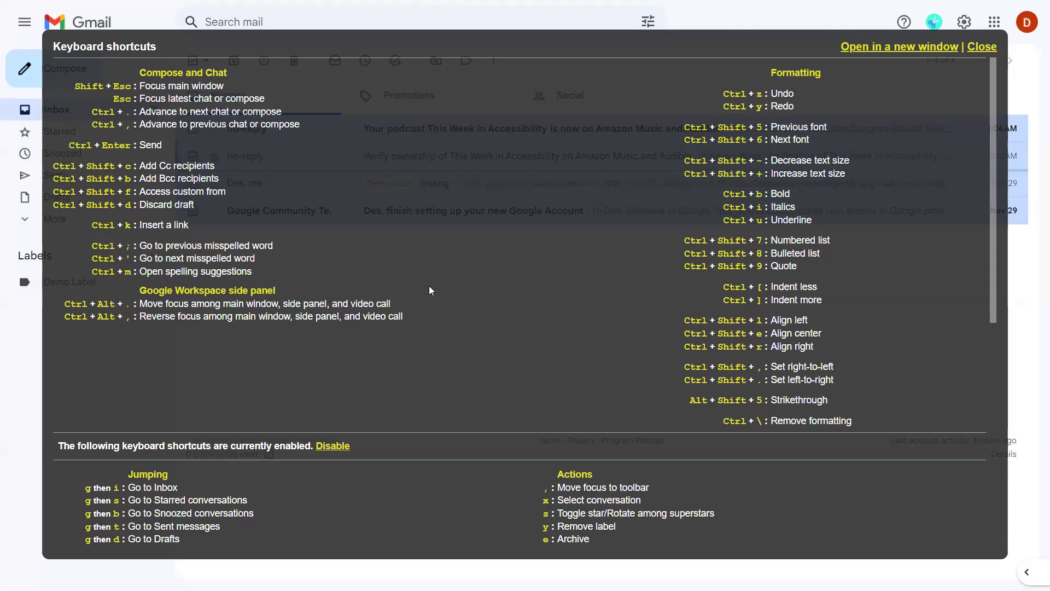
{"action": "scroll", "coordinate": [432, 290], "scroll_direction": "down", "scroll_amount": 1}
{"action": "scroll", "coordinate": [432, 291], "scroll_direction": "down", "scroll_amount": 1}
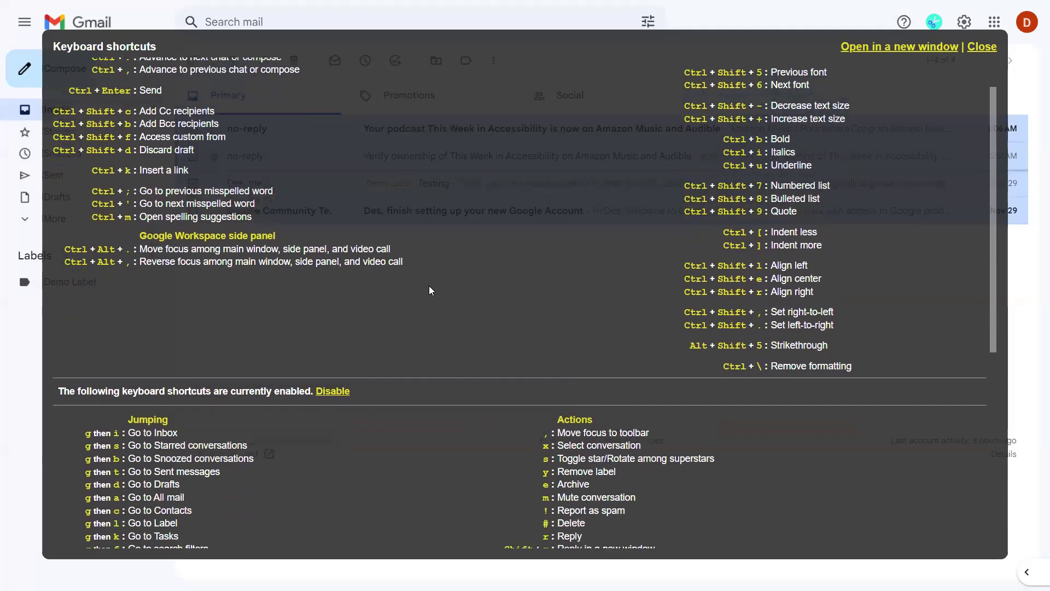
{"action": "scroll", "coordinate": [431, 290], "scroll_direction": "down", "scroll_amount": 1}
{"action": "scroll", "coordinate": [431, 290], "scroll_direction": "down", "scroll_amount": 1}
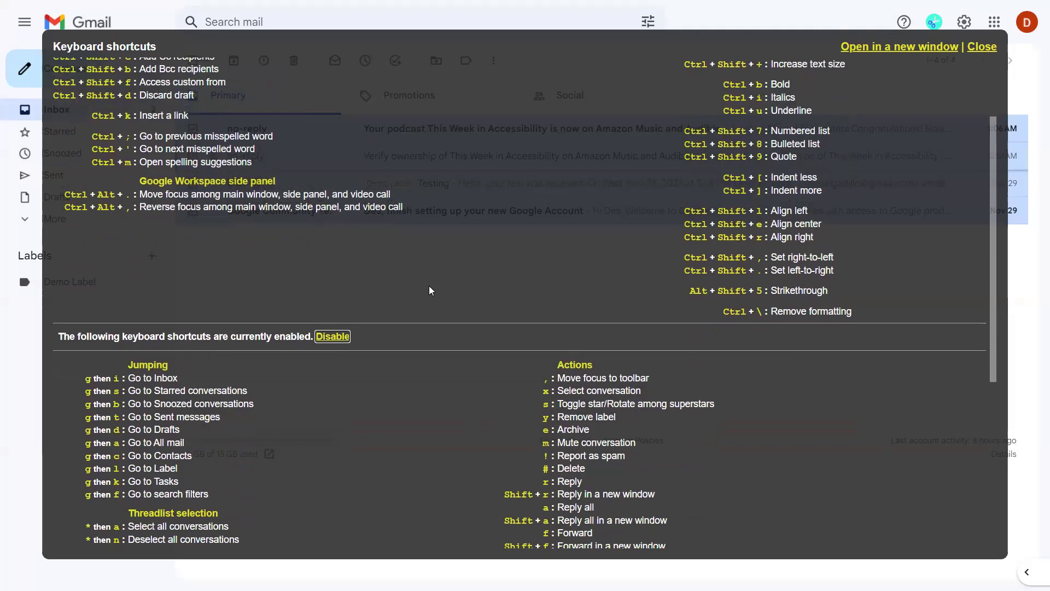
{"action": "scroll", "coordinate": [432, 290], "scroll_direction": "up", "scroll_amount": 1}
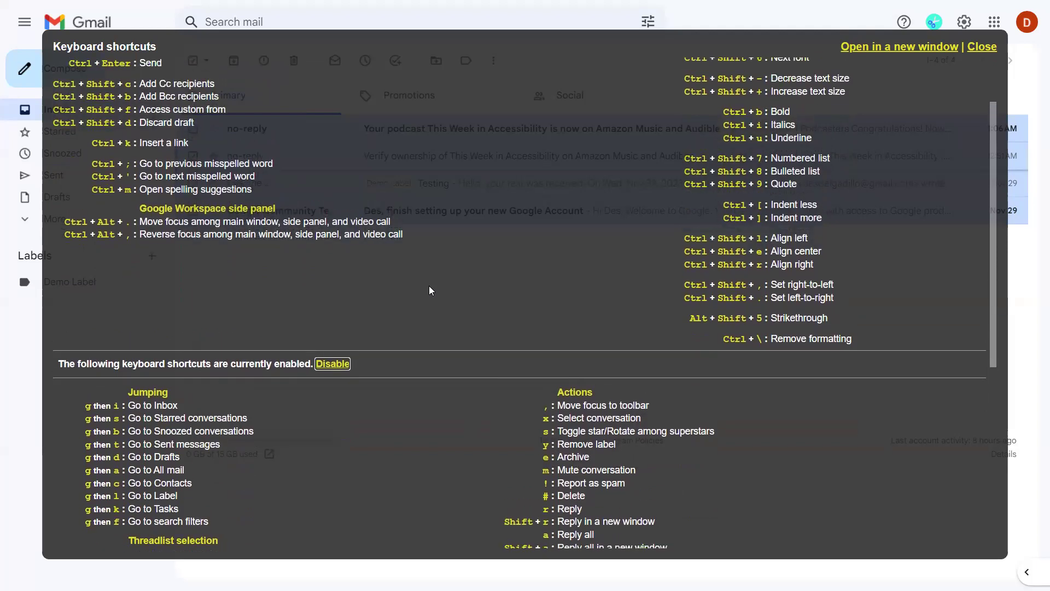
{"action": "key", "text": "Tab"}
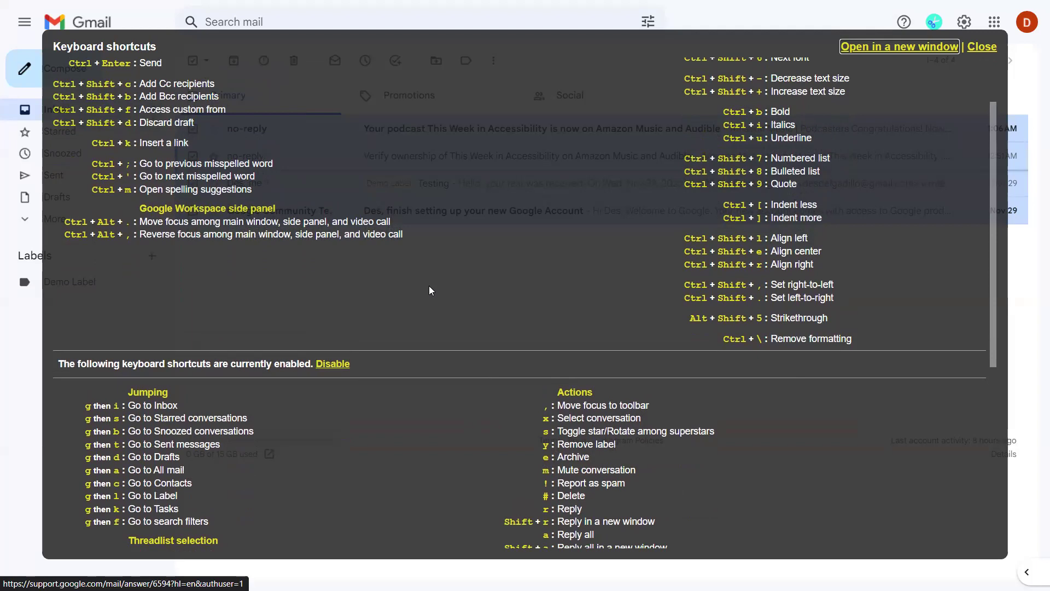
Close the keyboard shortcuts overlay with Esc and focus the first inbox conversation.
{"action": "scroll", "coordinate": [430, 290], "scroll_direction": "up", "scroll_amount": 2}
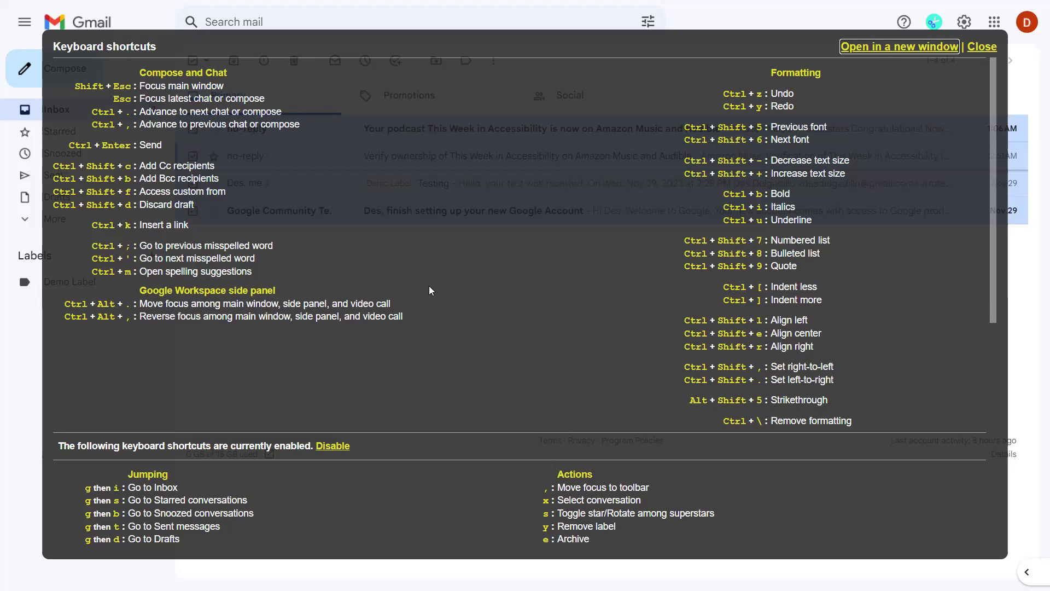
{"action": "scroll", "coordinate": [431, 290], "scroll_direction": "down", "scroll_amount": 5}
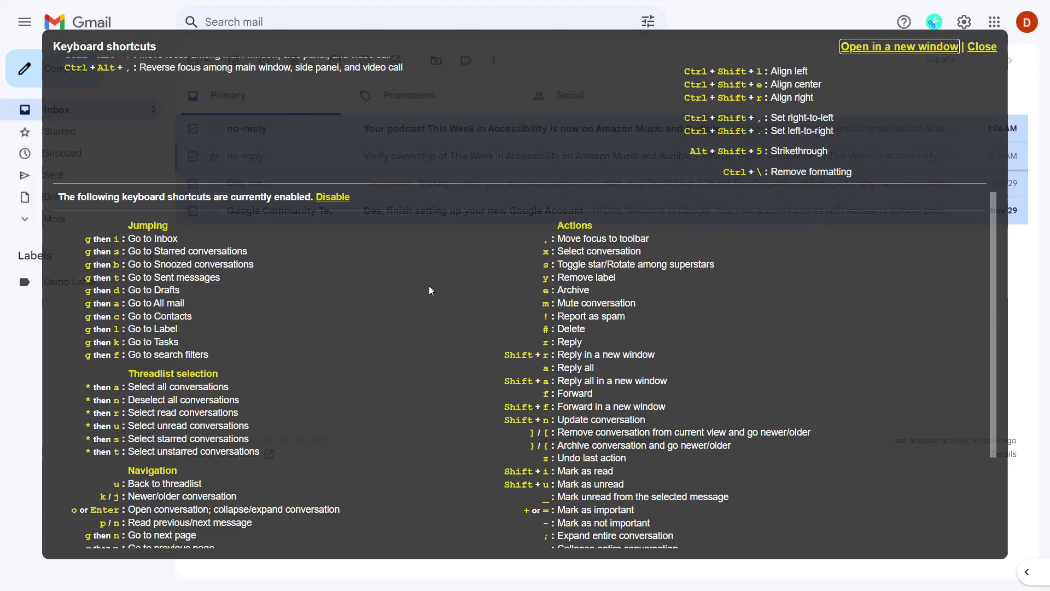
{"action": "key", "text": "Escape"}
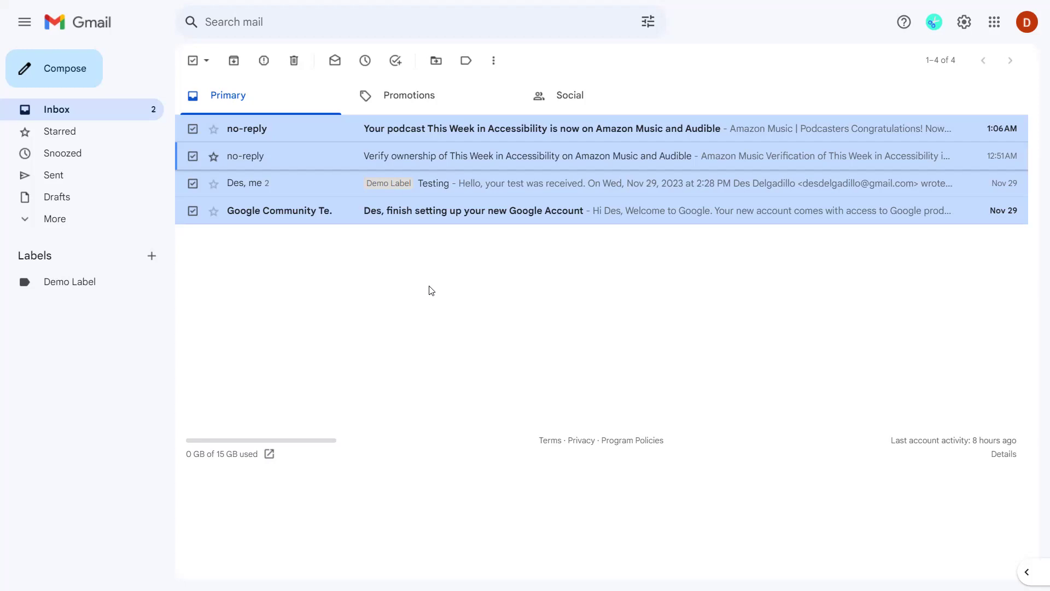
{"action": "key", "text": "Up"}
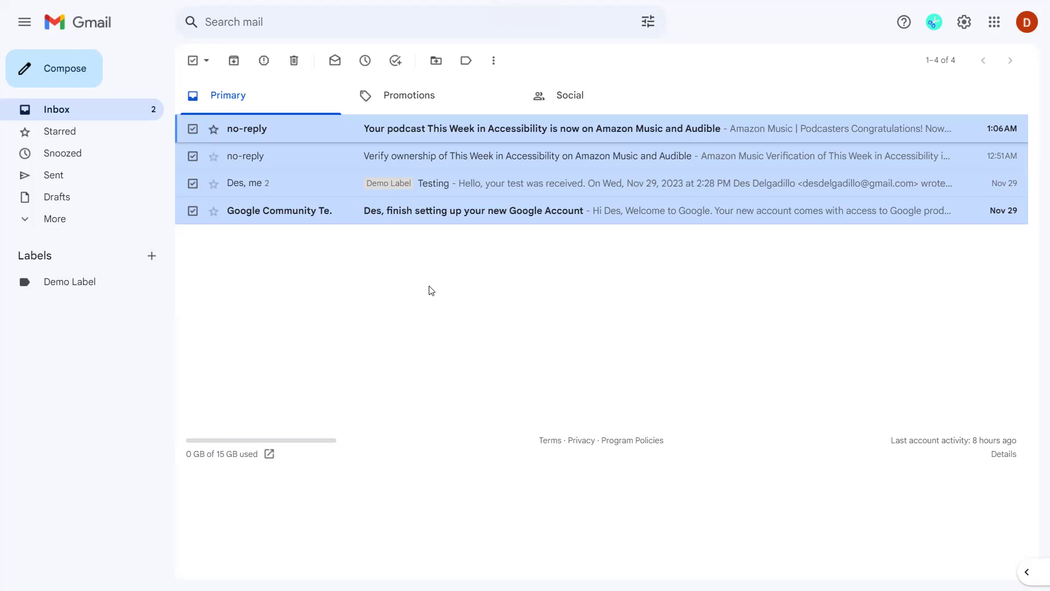
Open the More actions menu for the checked conversations with the period shortcut.
{"action": "key", "text": "Down"}
{"action": "key", "text": "Up"}
{"action": "key", "text": "period"}
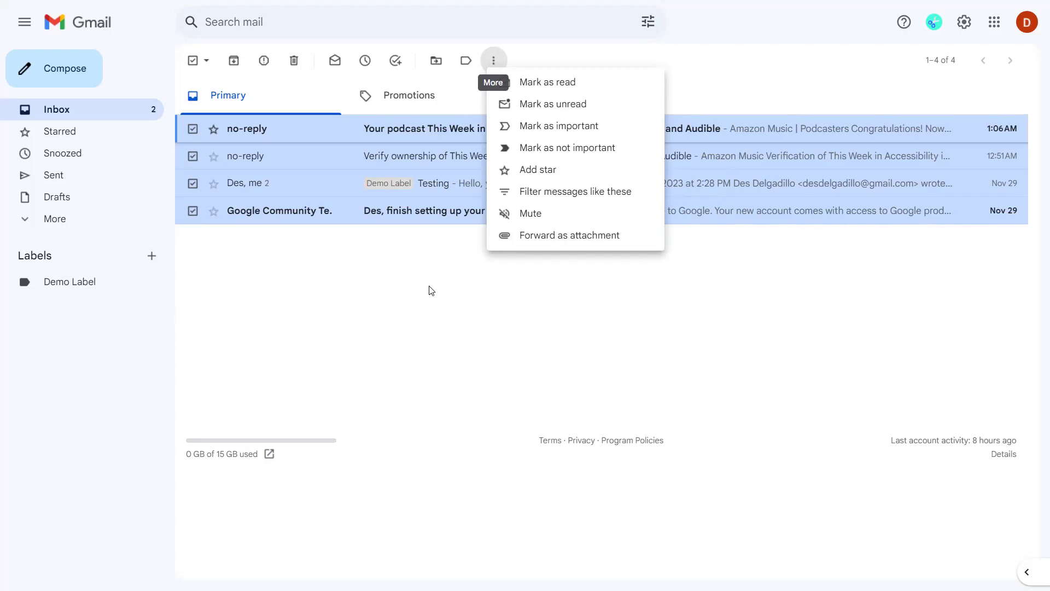
Step through More menu items from Mark as read to Forward as attachment, then dismiss the menu.
{"action": "key", "text": "Down"}
{"action": "key", "text": "Down"}
{"action": "key", "text": "Up"}
{"action": "key", "text": "Down"}
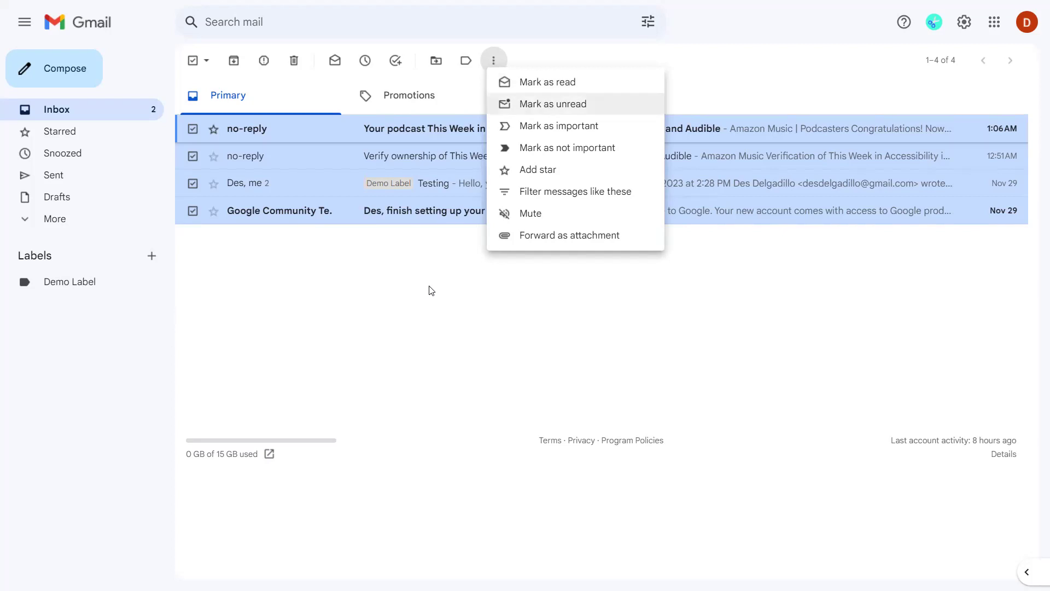
{"action": "key", "text": "Down"}
{"action": "key", "text": "Down"}
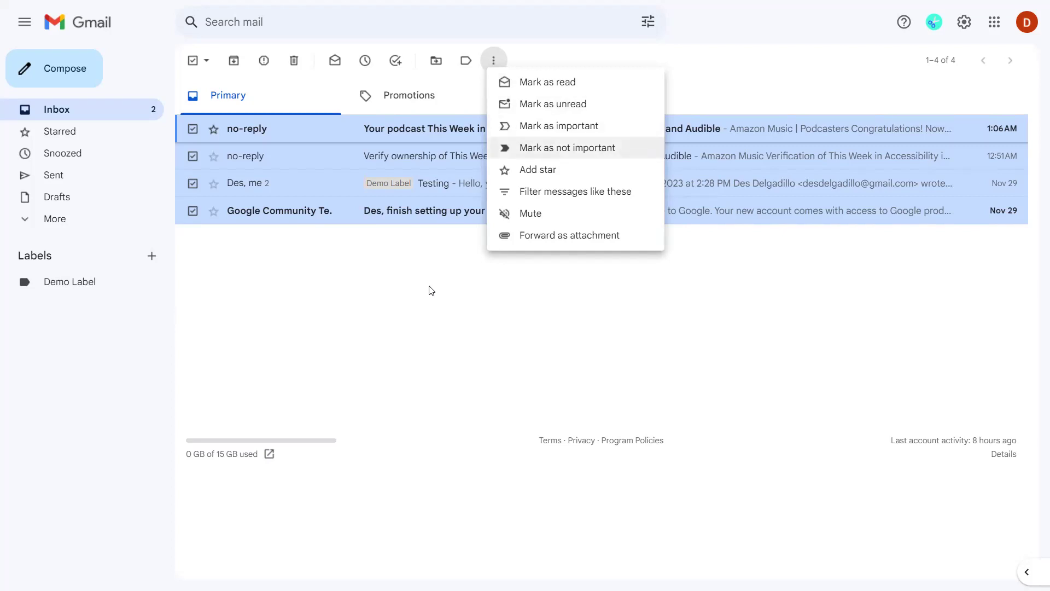
{"action": "key", "text": "Down"}
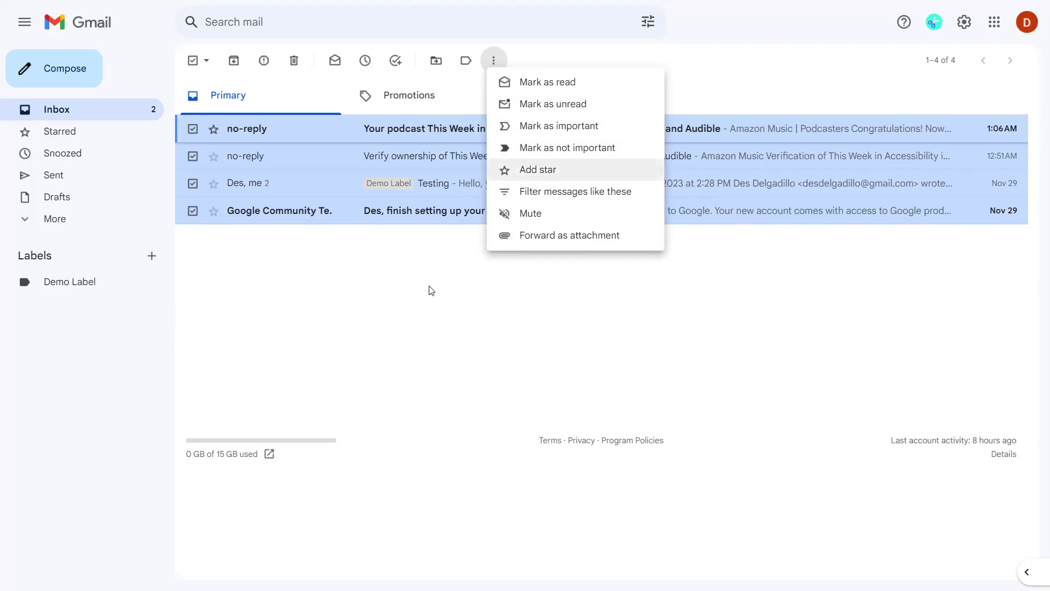
{"action": "key", "text": "Down"}
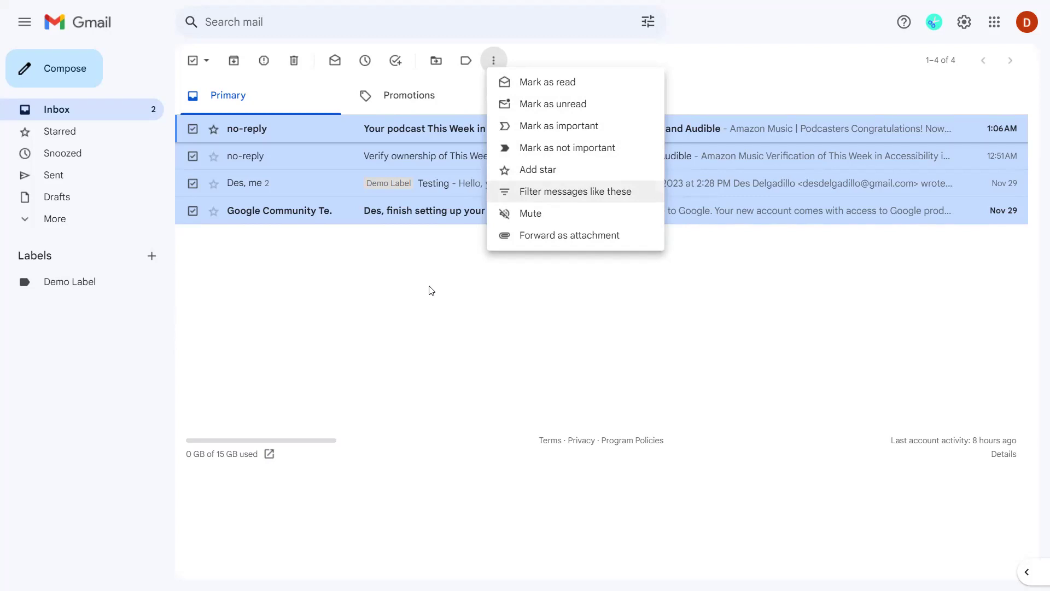
{"action": "key", "text": "Down"}
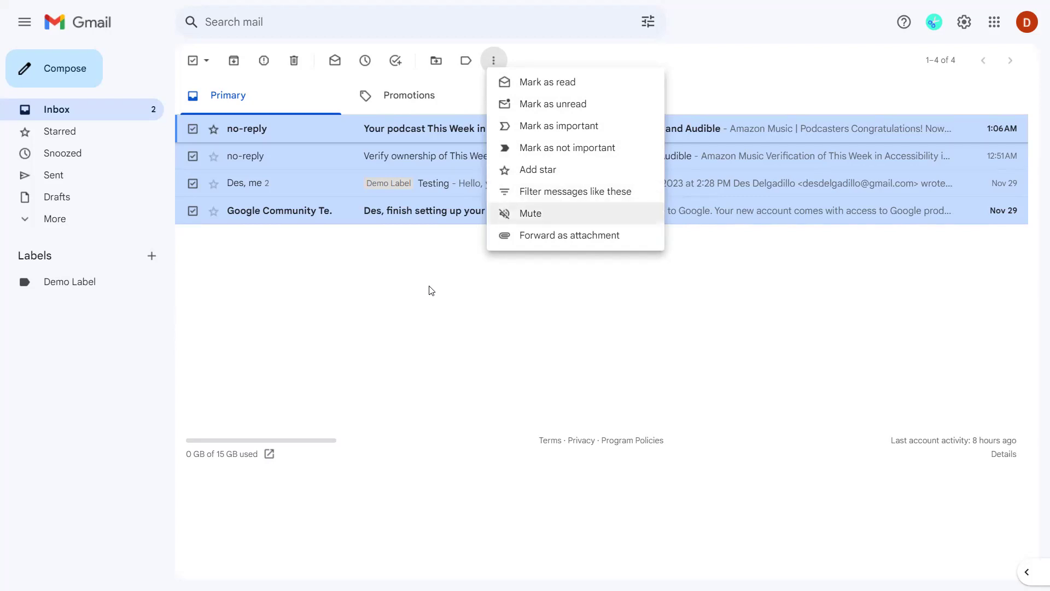
{"action": "key", "text": "Down"}
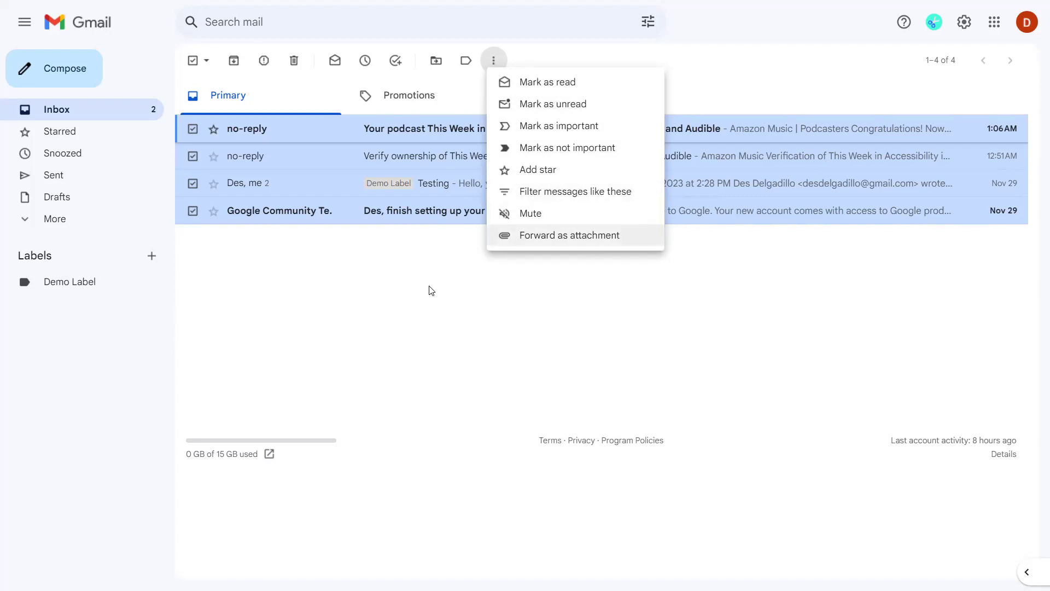
{"action": "key", "text": "Down"}
{"action": "key", "text": "Down"}
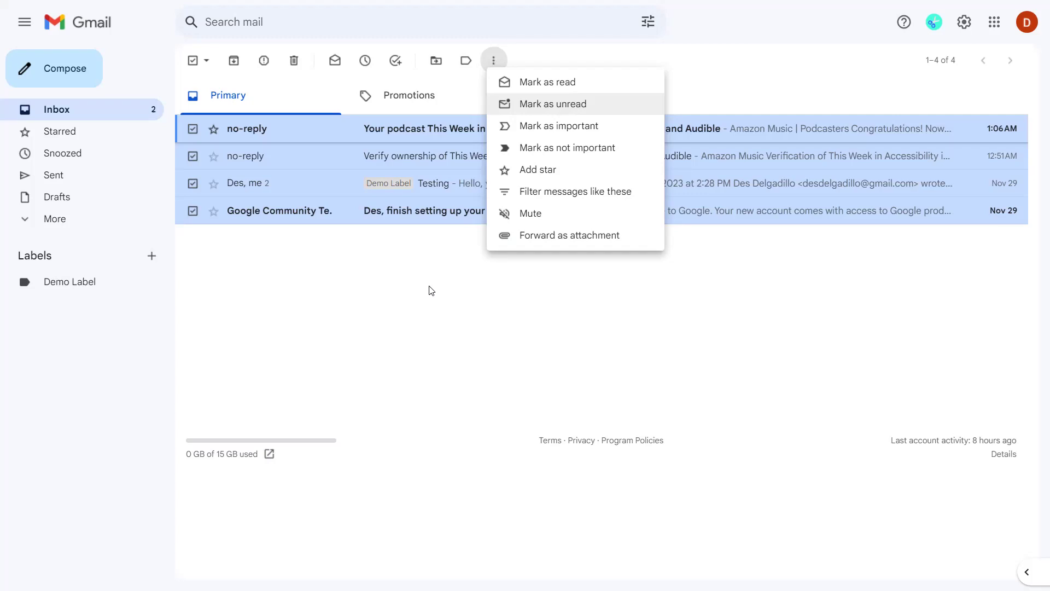
{"action": "key", "text": "Return"}
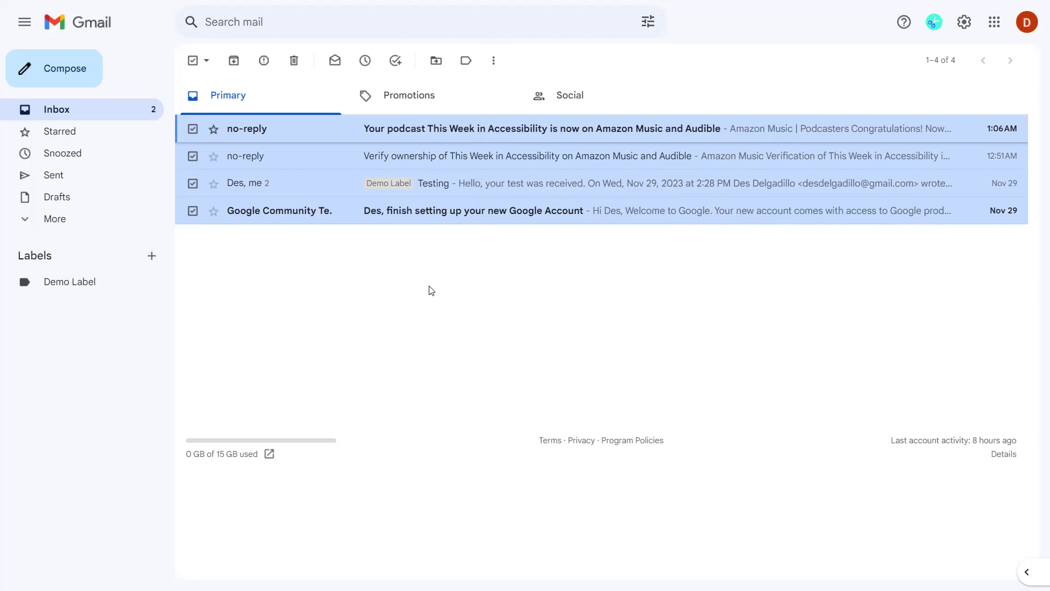
Move down to the second conversation and place the cursor in the Search mail box.
{"action": "key", "text": "Down"}
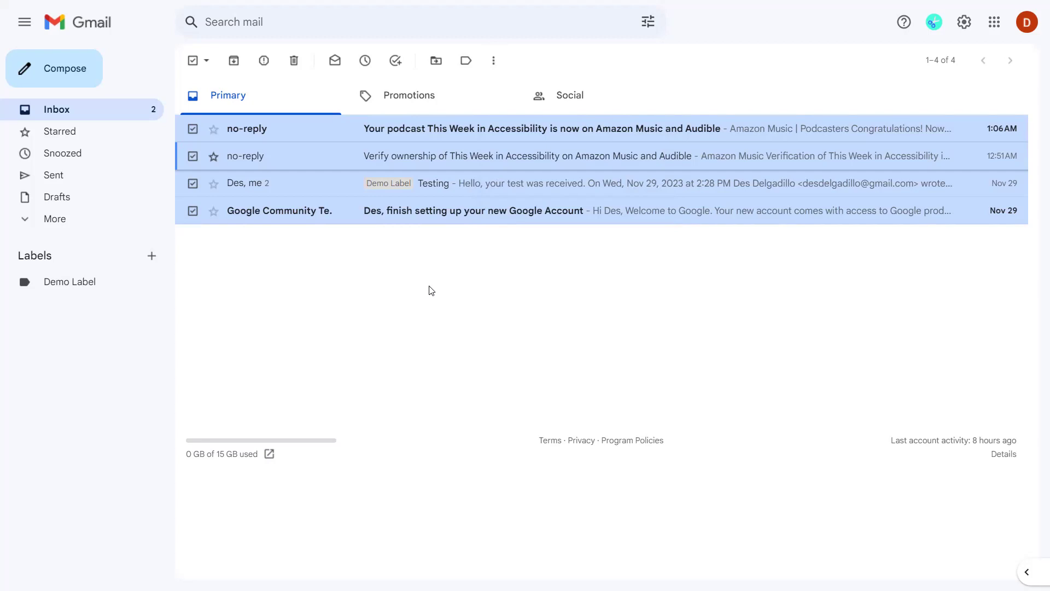
{"action": "key", "text": "/"}
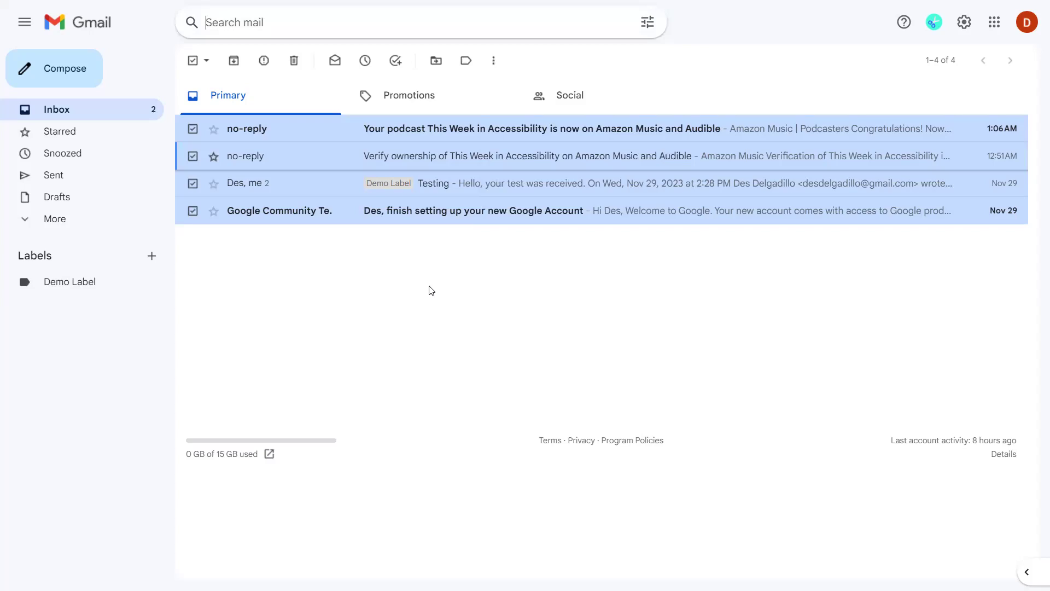
Search the mail for the contact's full name to list the Testing conversation.
{"action": "key", "text": "slash"}
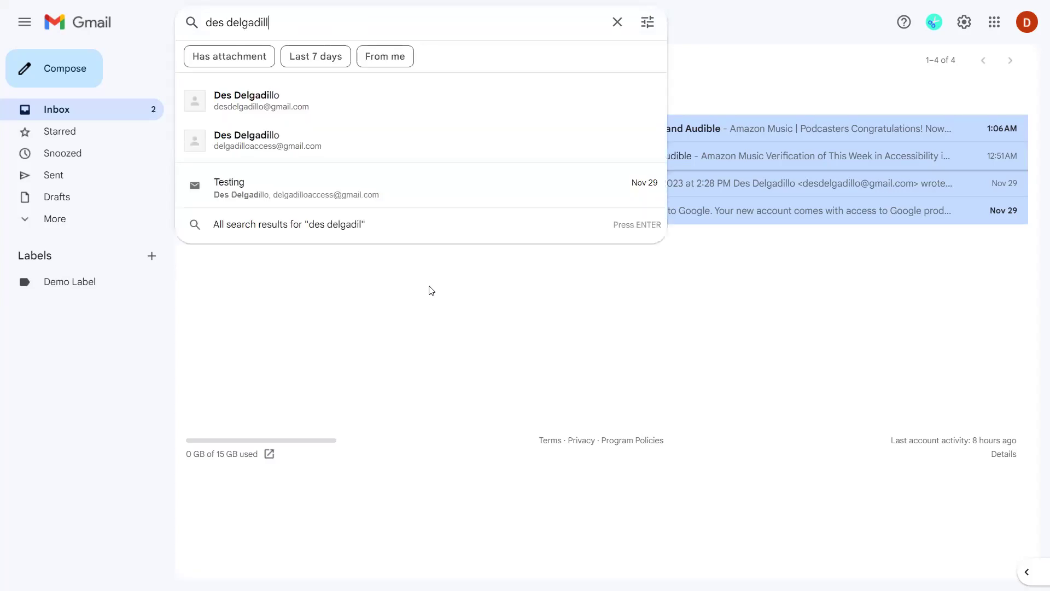
{"action": "key", "text": "Return"}
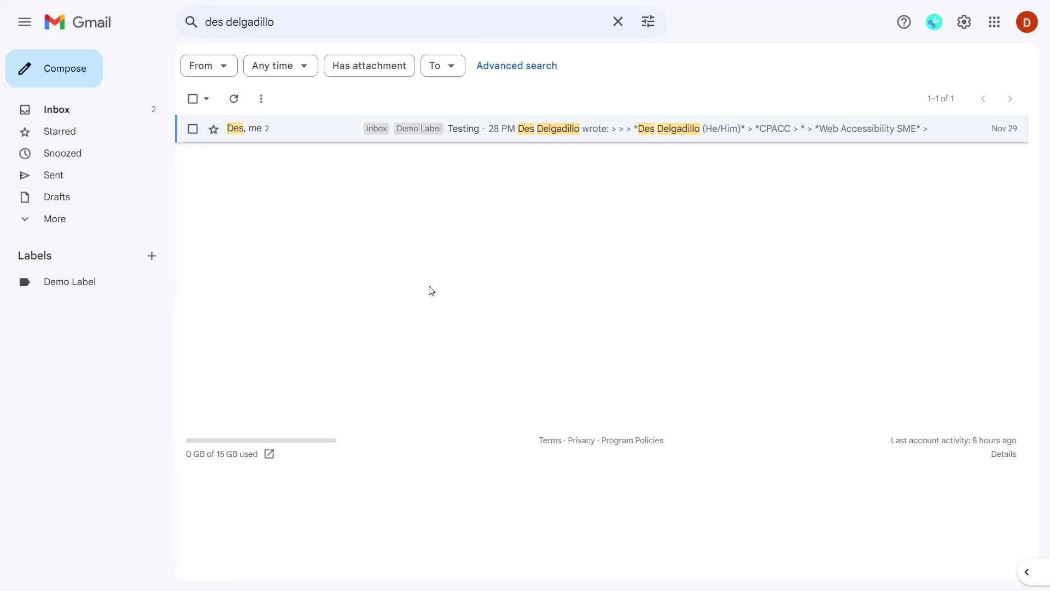
Return to the inbox, move to the Testing conversation row and open it.
{"action": "key", "text": "g"}
{"action": "key", "text": "i"}
{"action": "key", "text": "j"}
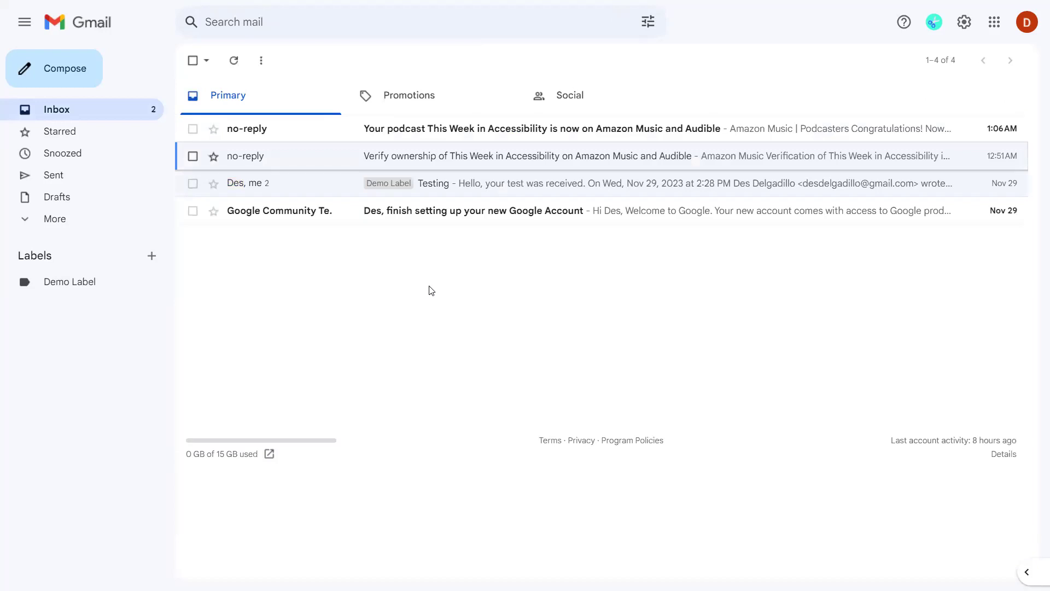
{"action": "key", "text": "k"}
{"action": "key", "text": "j"}
{"action": "key", "text": "j"}
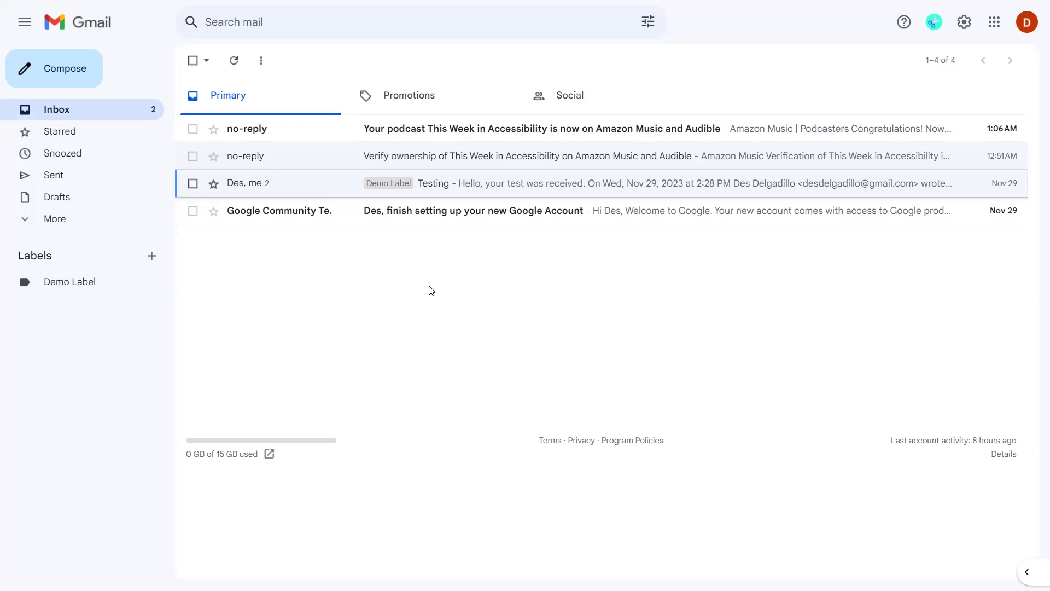
{"action": "key", "text": "Return"}
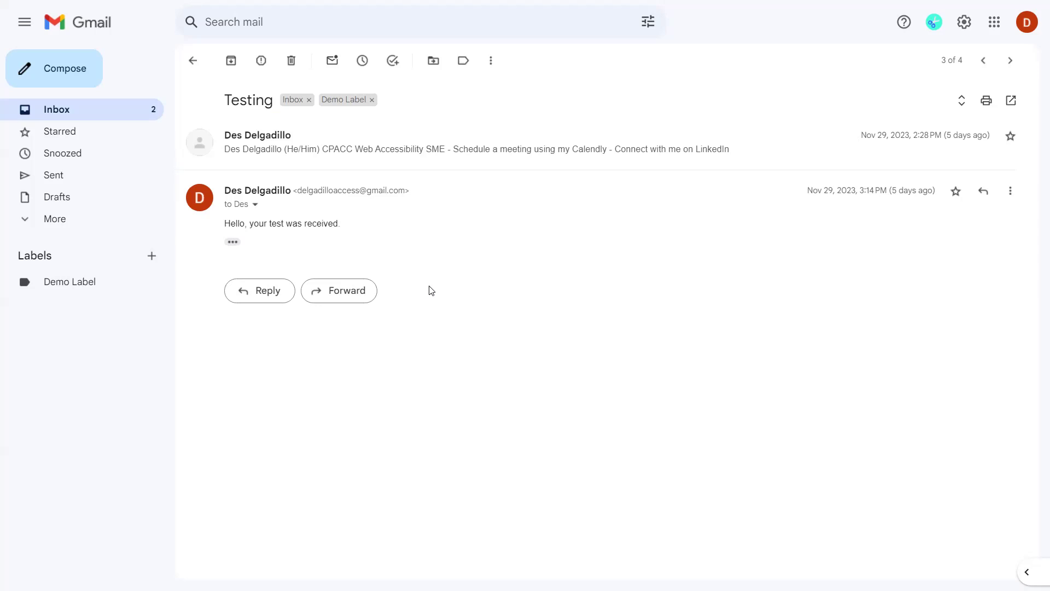
Expand both messages in the Testing conversation to show them in full.
{"action": "key", "text": "semicolon"}
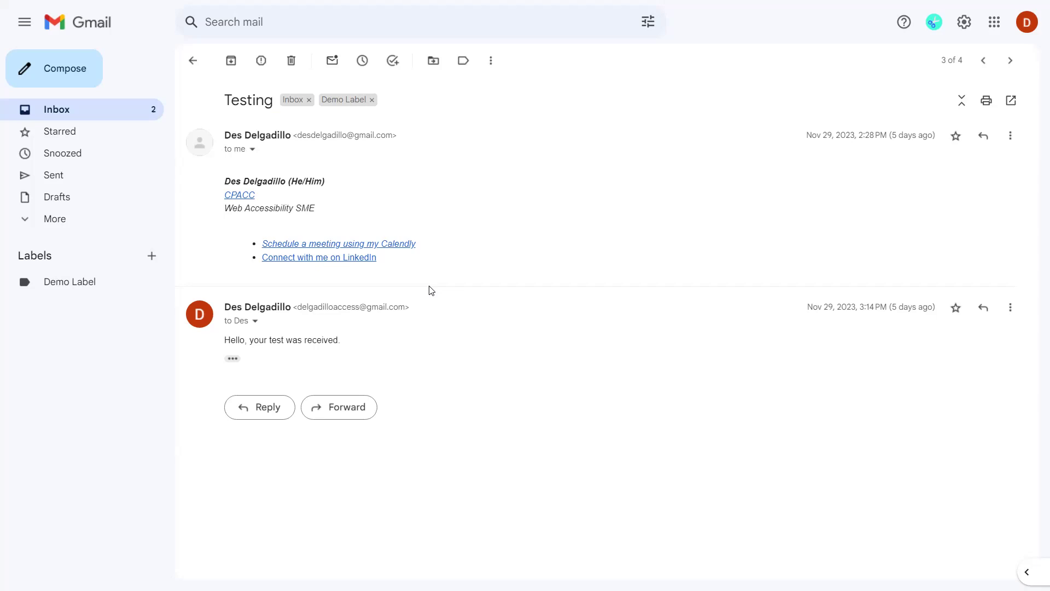
{"action": "key", "text": "period"}
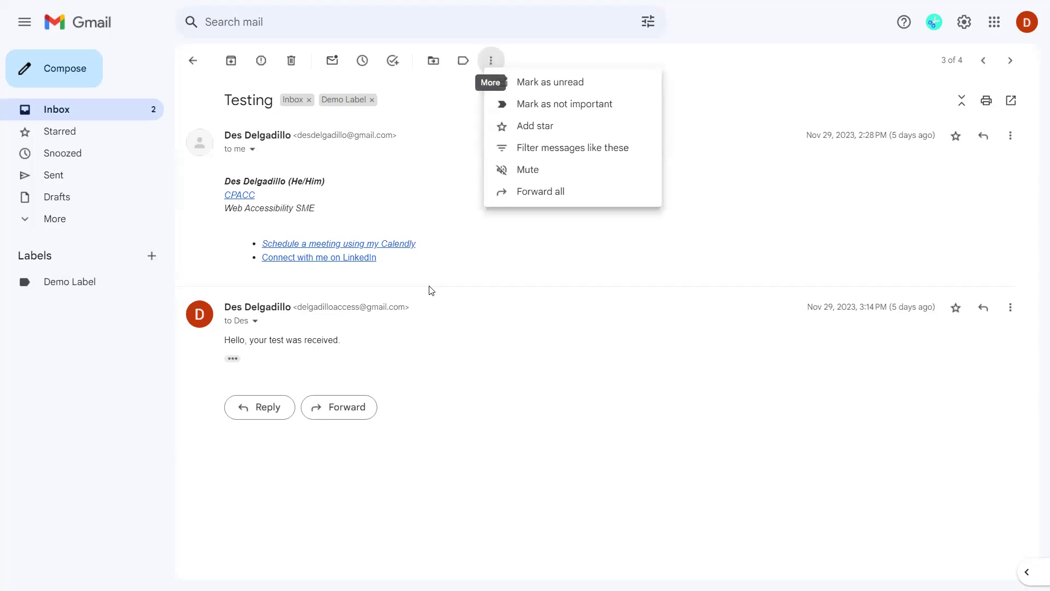
{"action": "key", "text": "Down"}
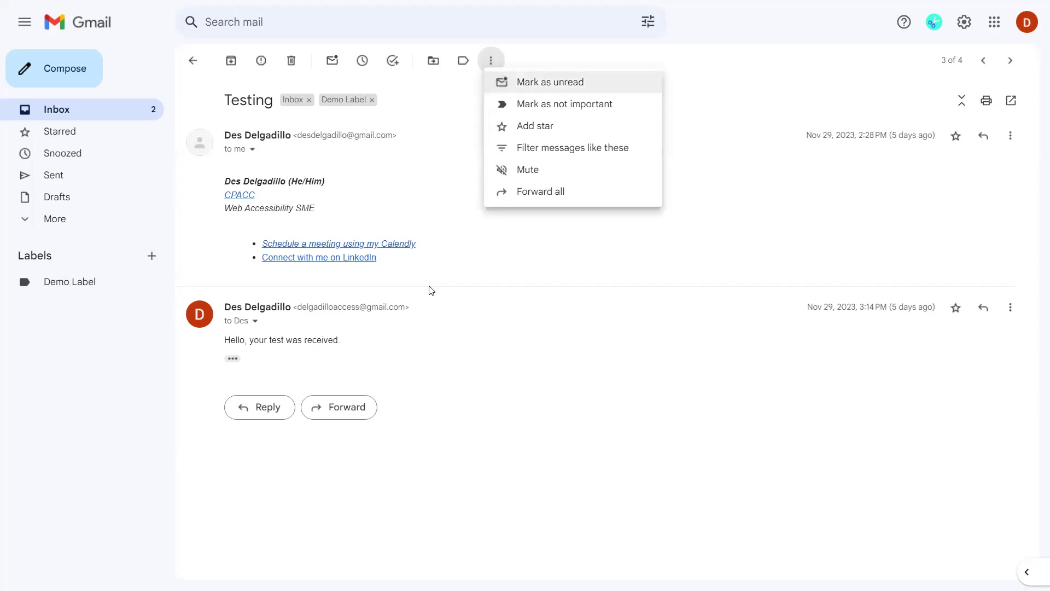
{"action": "key", "text": "Up"}
{"action": "key", "text": "Up"}
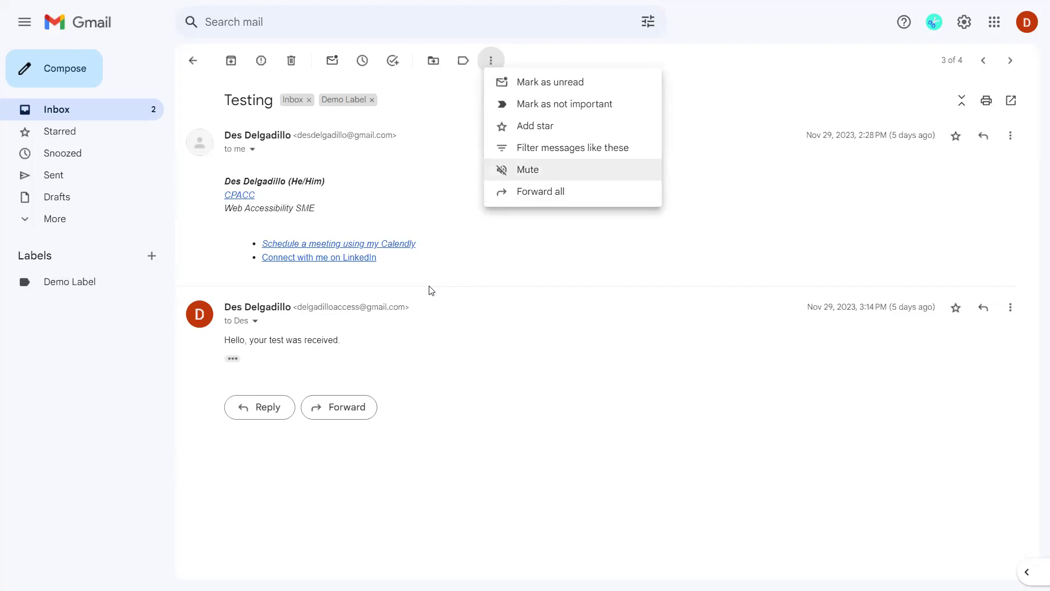
{"action": "key", "text": "Up"}
{"action": "key", "text": "Up"}
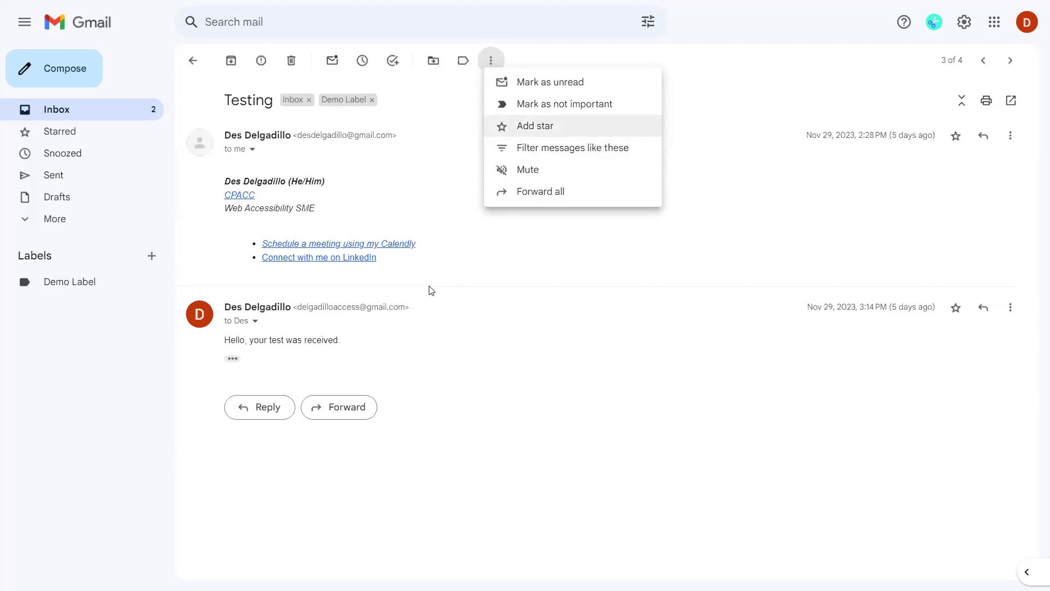
{"action": "key", "text": "Up"}
{"action": "key", "text": "Up"}
{"action": "key", "text": "Up"}
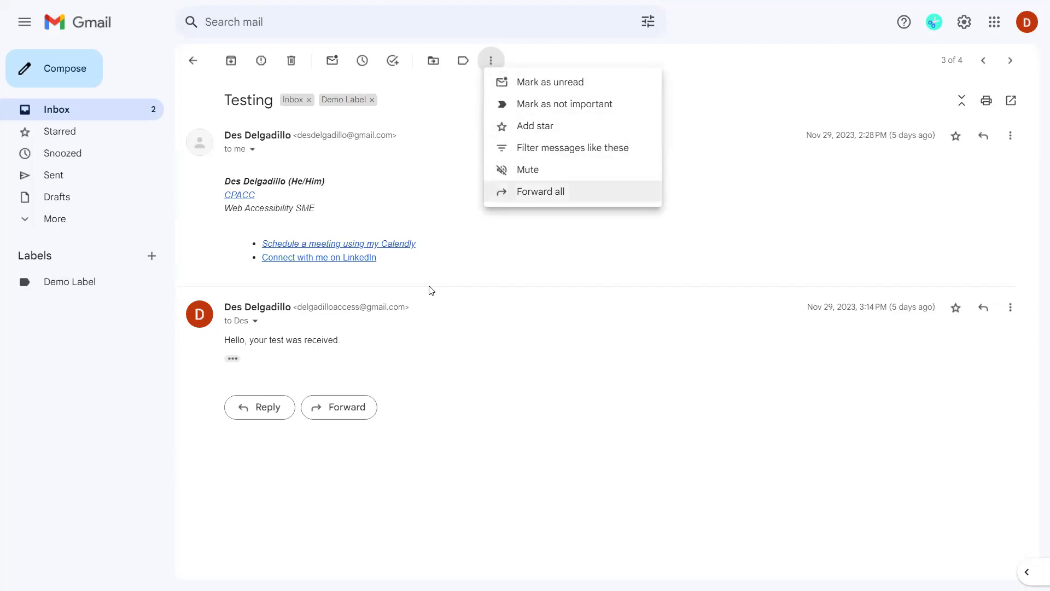
{"action": "key", "text": "Up"}
{"action": "key", "text": "Up"}
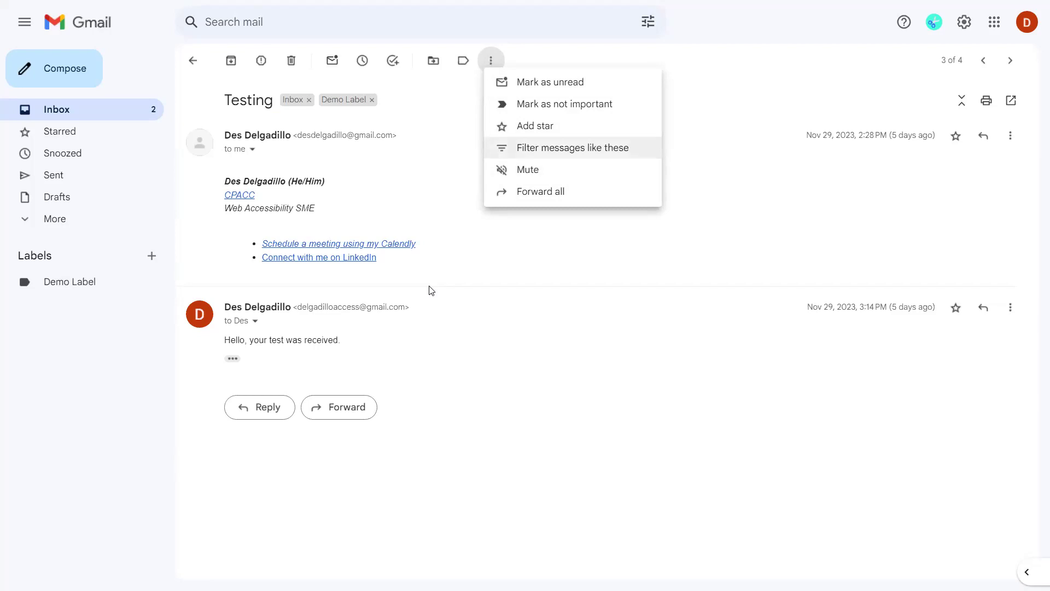
{"action": "key", "text": "Escape"}
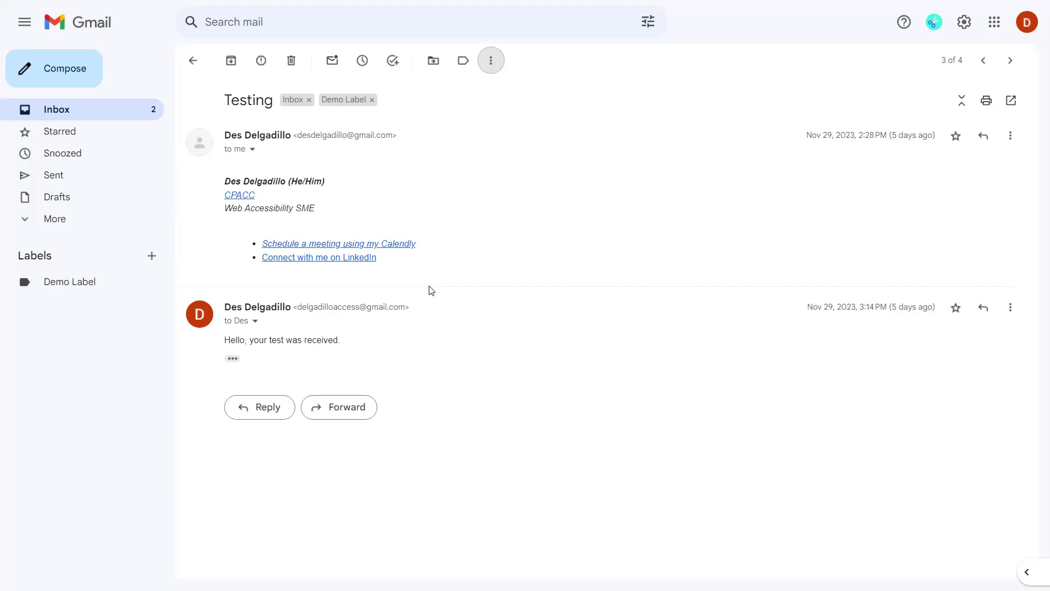
{"action": "key", "text": "r"}
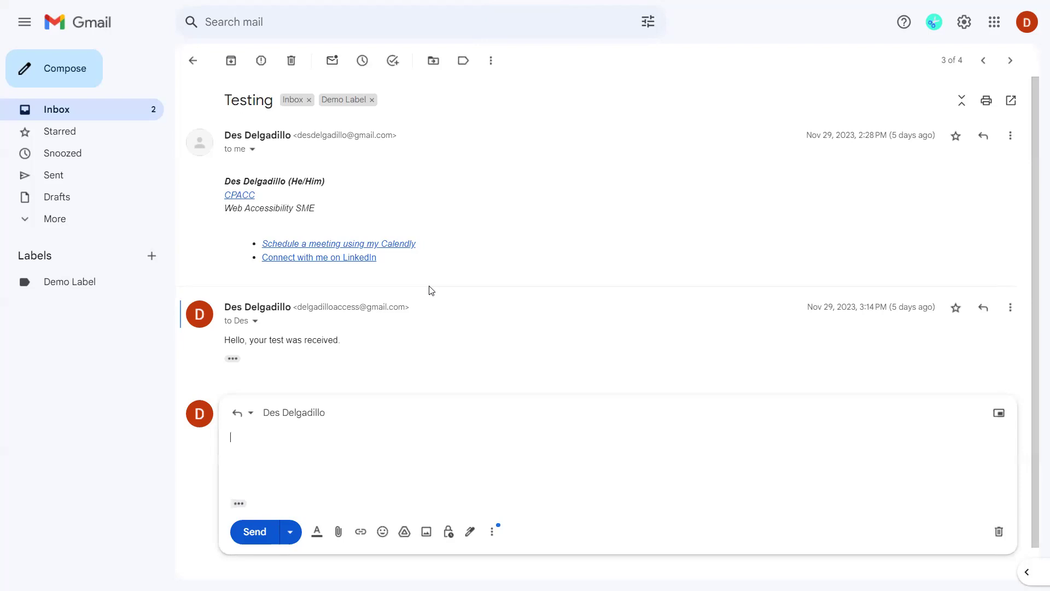
{"action": "key", "text": "Escape"}
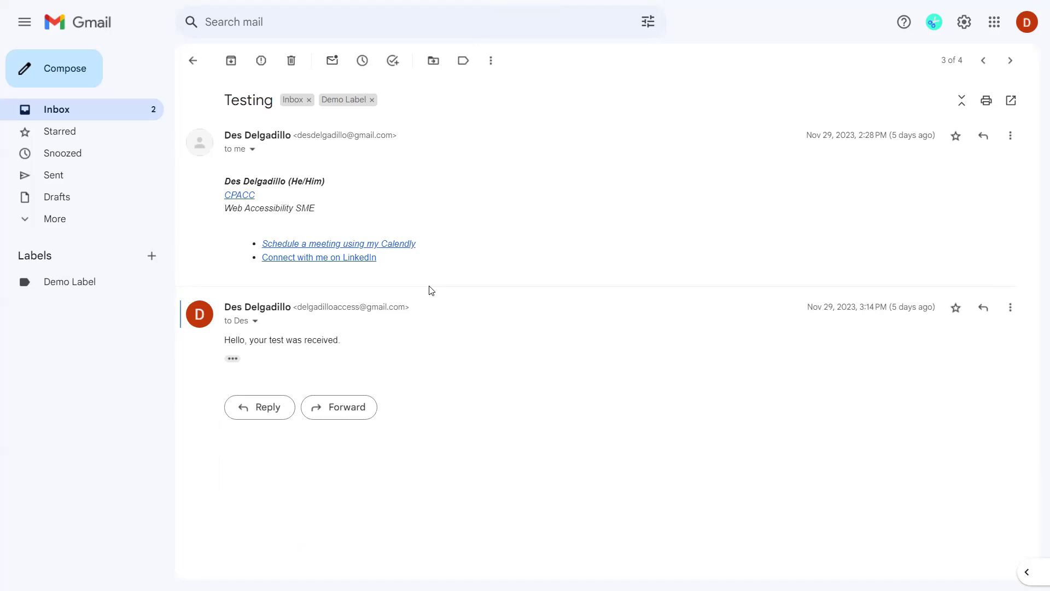
{"action": "key", "text": "f"}
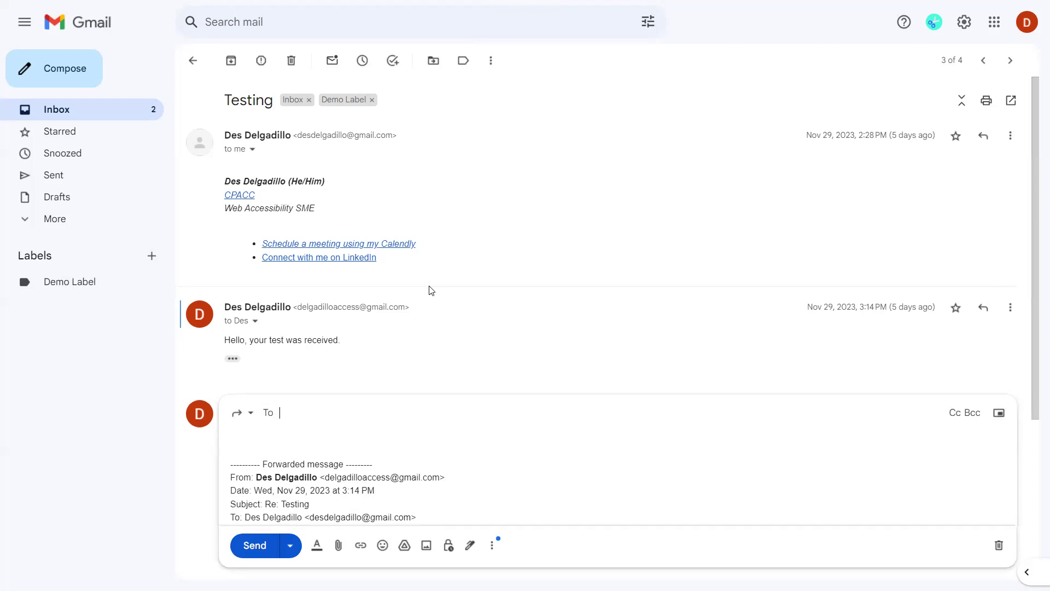
{"action": "key", "text": "ctrl+shift+d"}
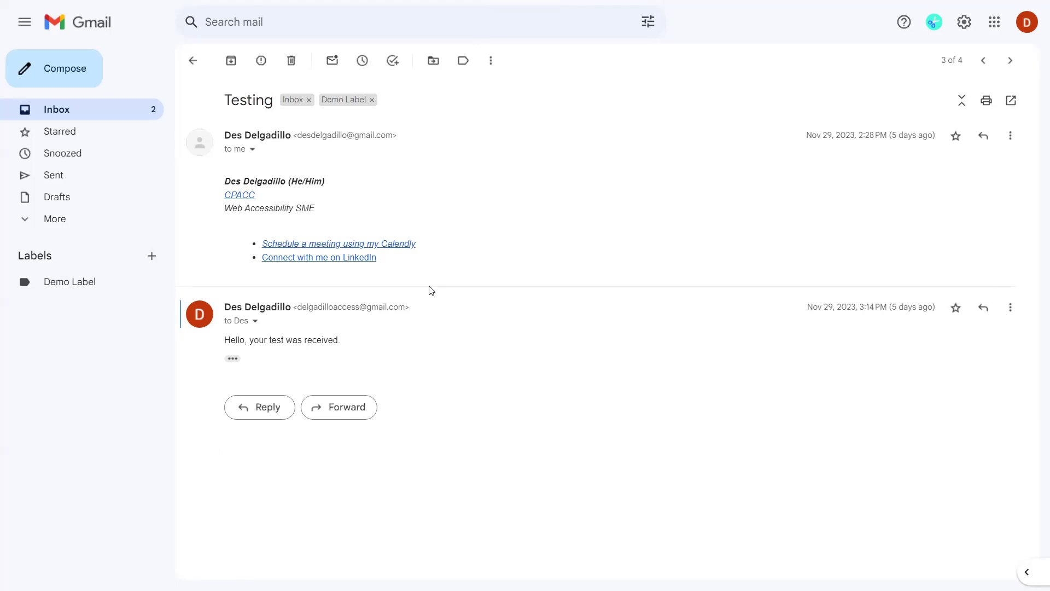
{"action": "key", "text": "e"}
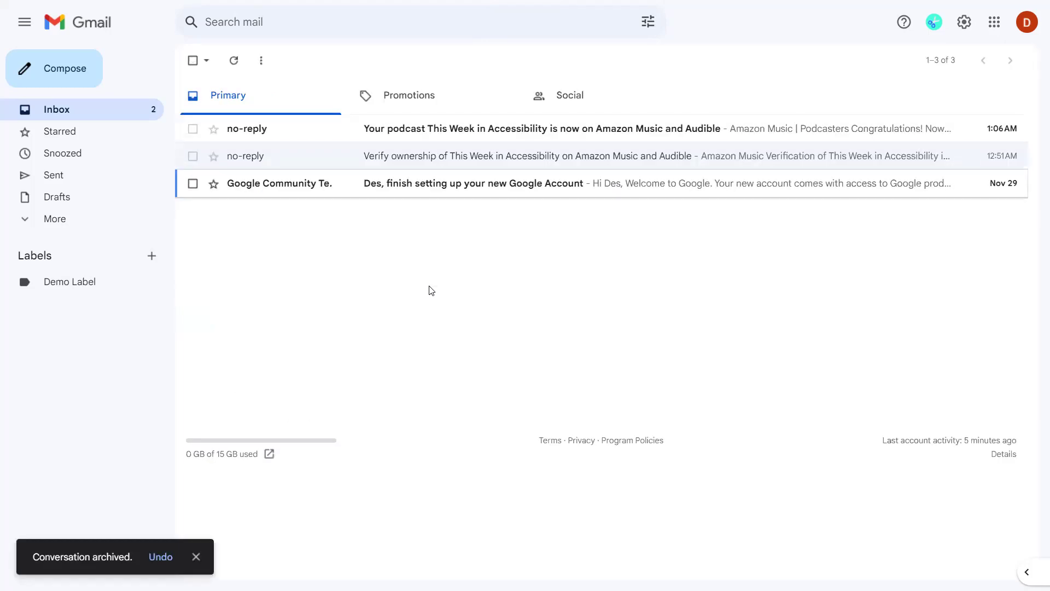
Undo the archive and reopen the Testing conversation.
{"action": "key", "text": "z"}
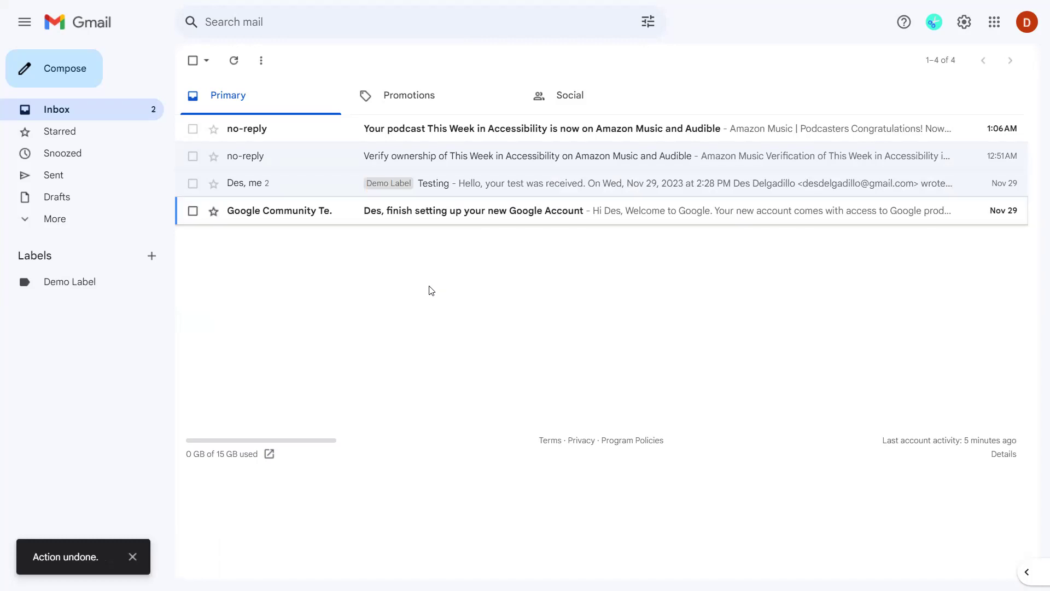
{"action": "key", "text": "k"}
{"action": "key", "text": "Return"}
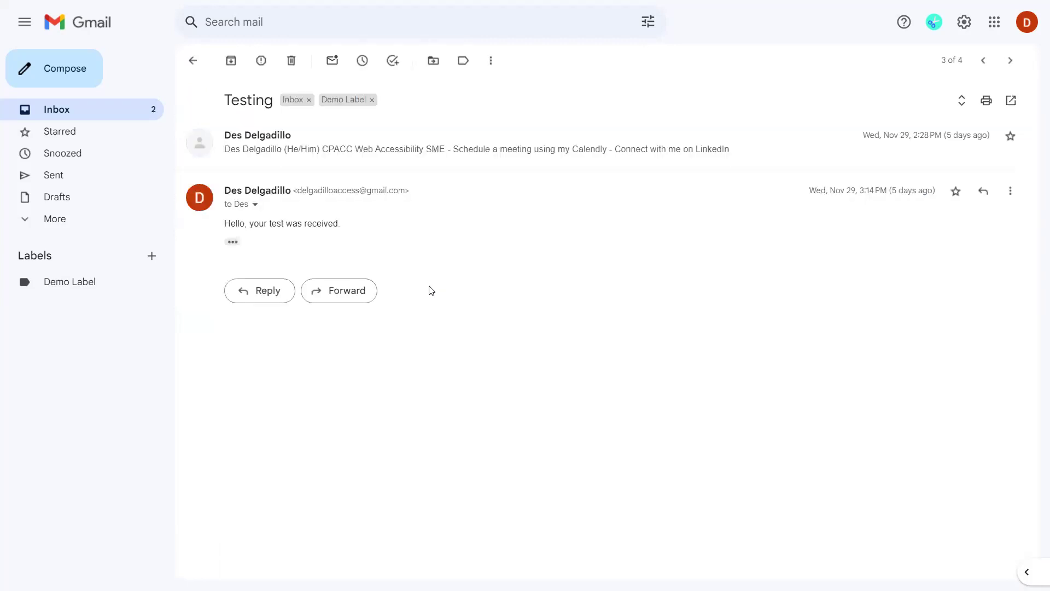
Move the Testing conversation to Trash, then undo to restore it.
{"action": "key", "text": "n"}
{"action": "key", "text": "numbersign"}
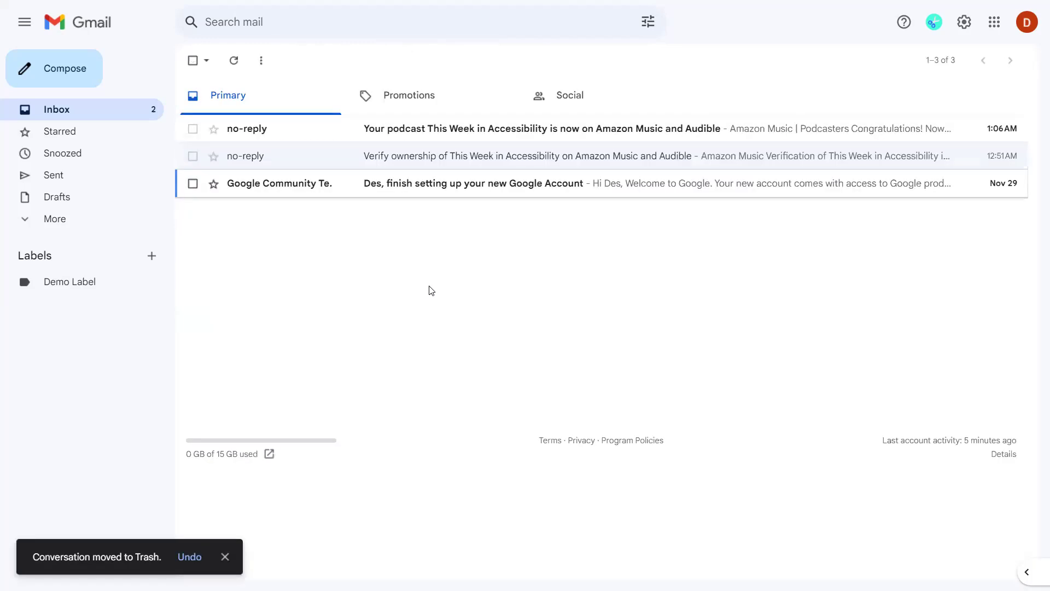
{"action": "key", "text": "z"}
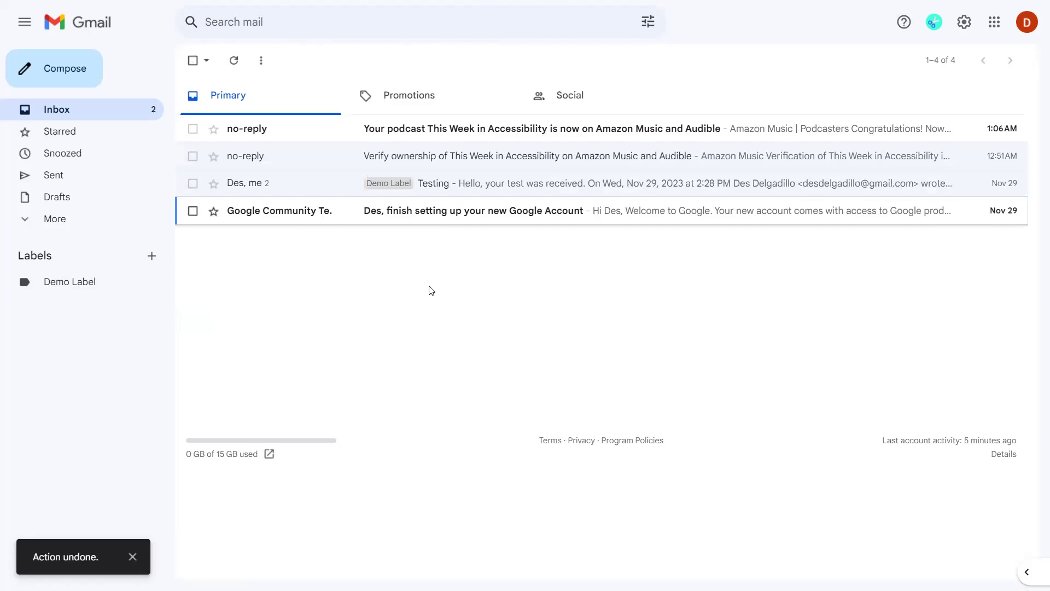